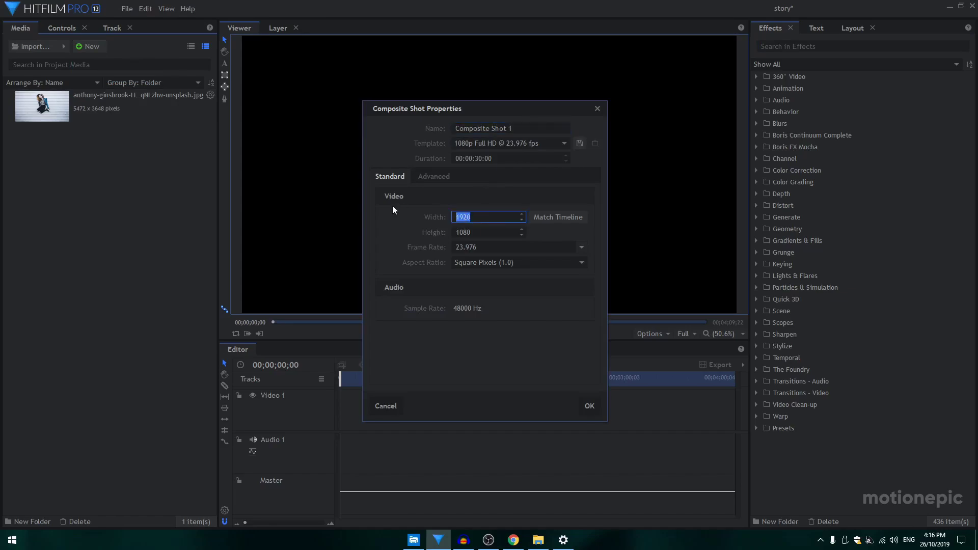
- Set Composite Shot 1 to 1080×1920, 24 fps, with a 00:00:15:00 duration
type("1080")
key("Tab")
type("1920")
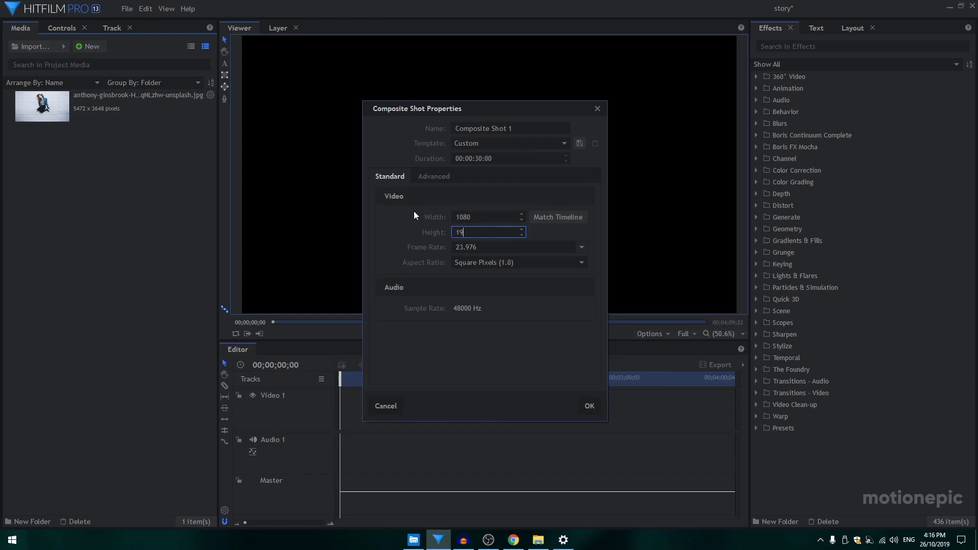
left_click(581, 246)
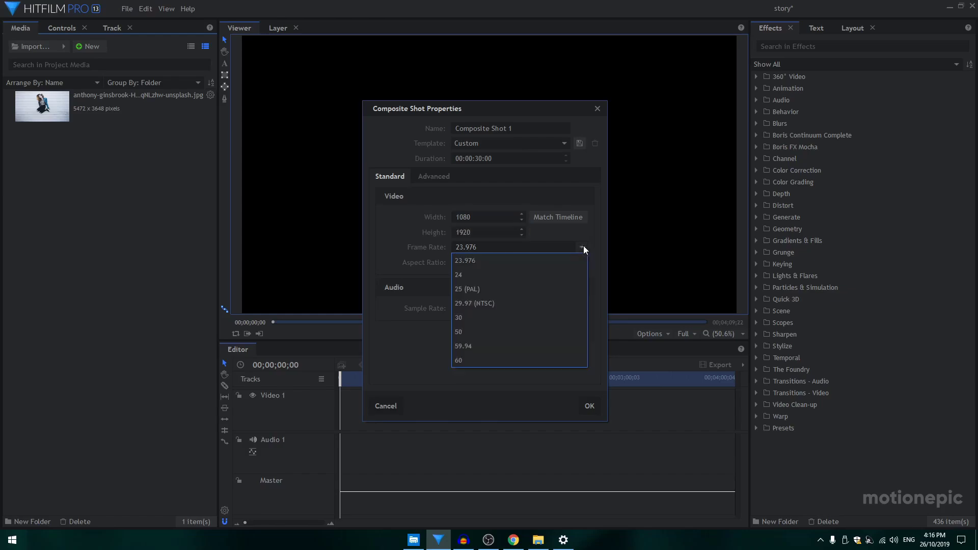
left_click(469, 275)
left_click(474, 159)
left_click(482, 158)
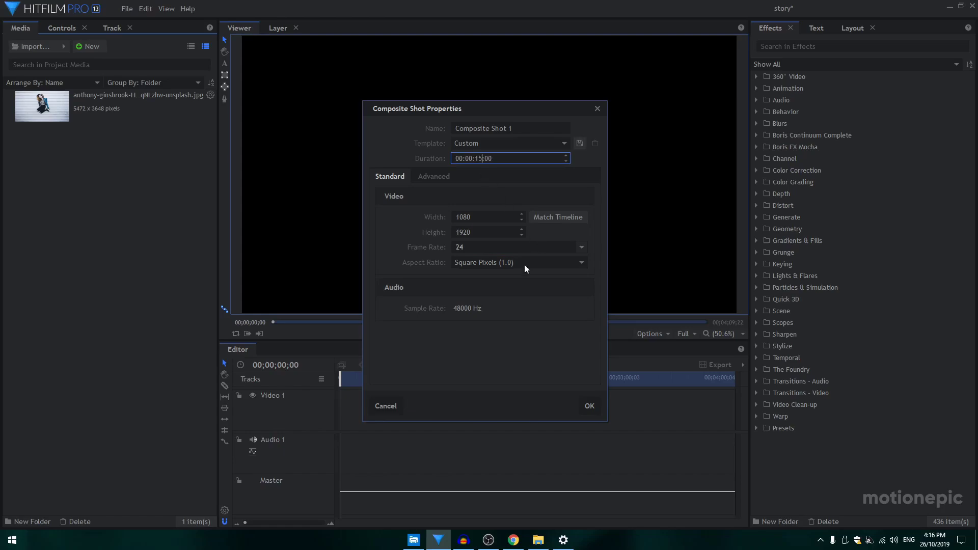
left_click(588, 404)
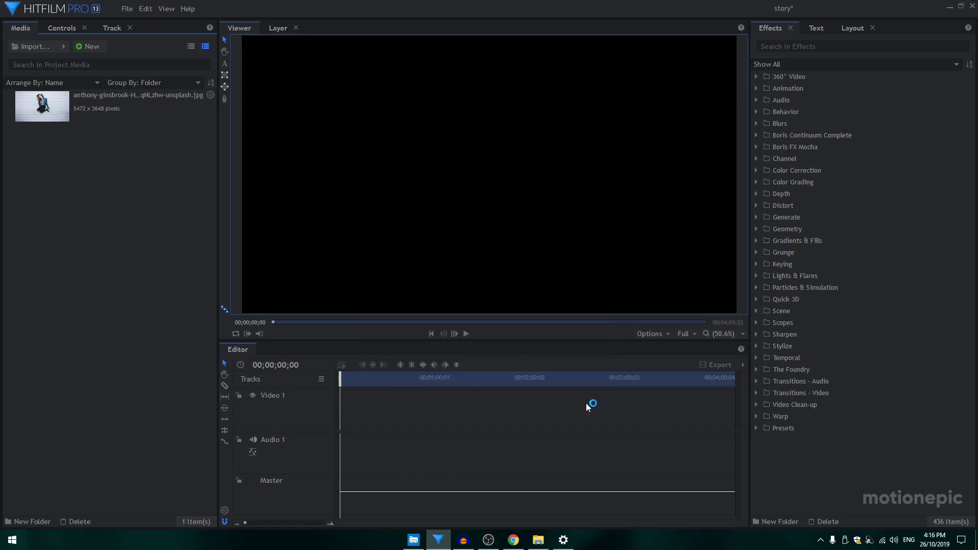
- Add the jumping-woman photo to the timeline and scale it to 53%
left_click_drag(87, 106, 299, 408)
left_click(238, 393)
left_click(248, 427)
left_click_drag(402, 475, 493, 340)
scroll(513, 251, "down", 2)
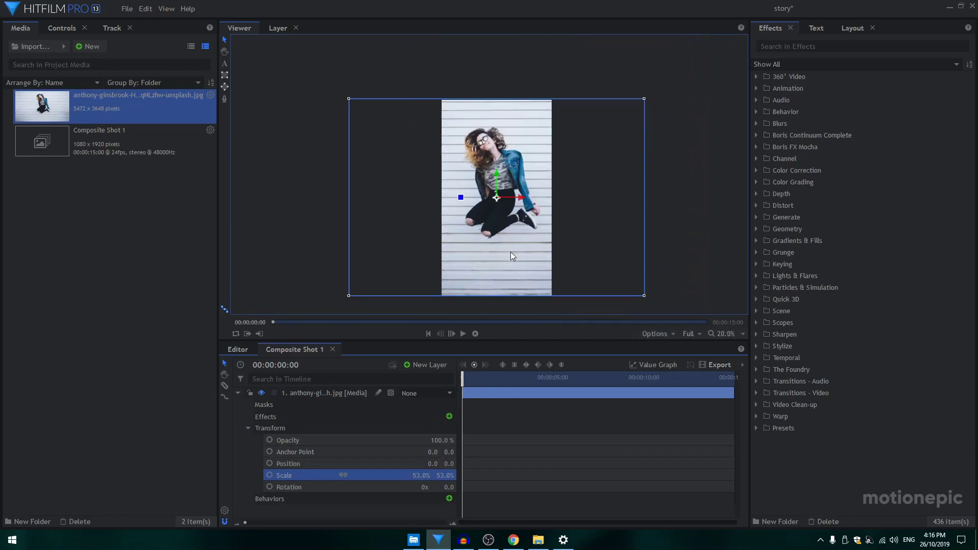
left_click(235, 391)
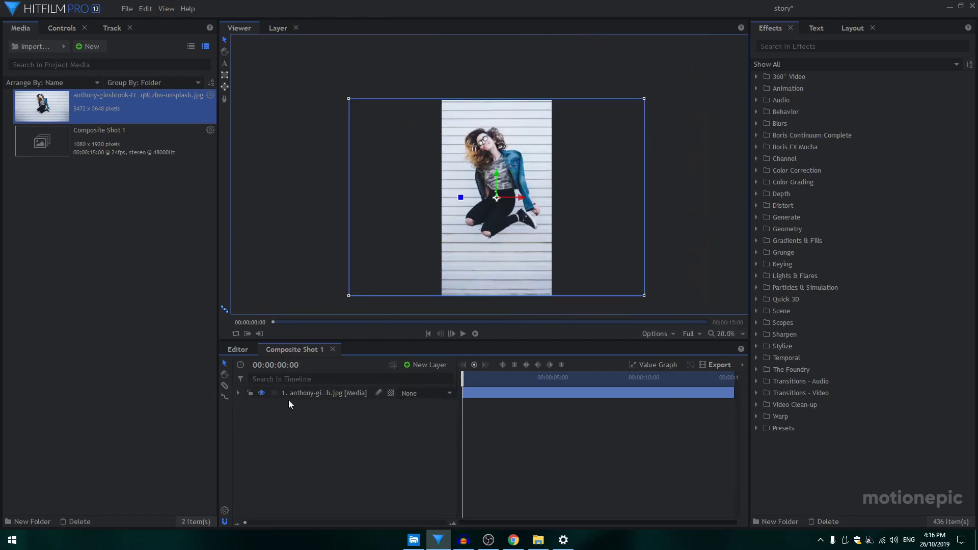
- Turn the photo layer into a composite shot named 'image-01', keeping its transforms
left_click(301, 395)
right_click(306, 391)
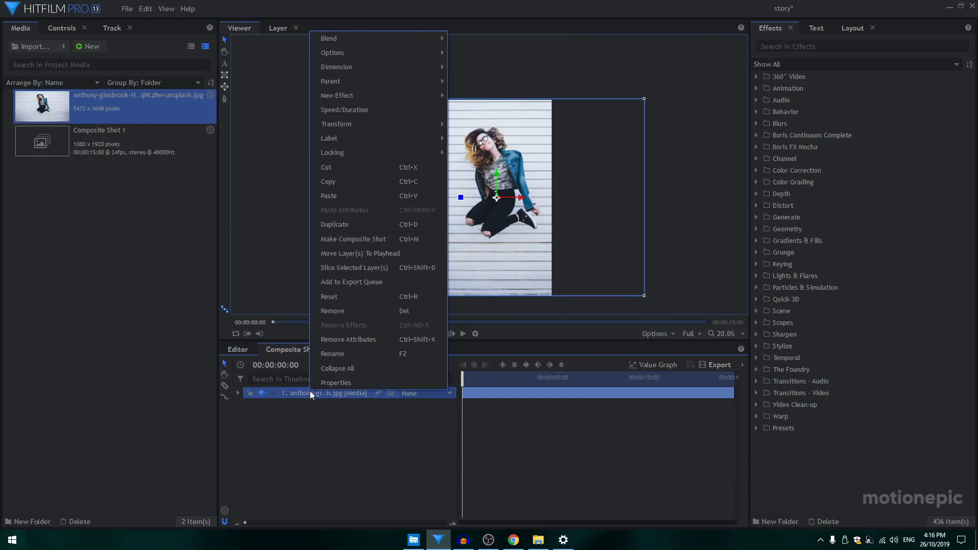
left_click(394, 244)
key("ctrl+a")
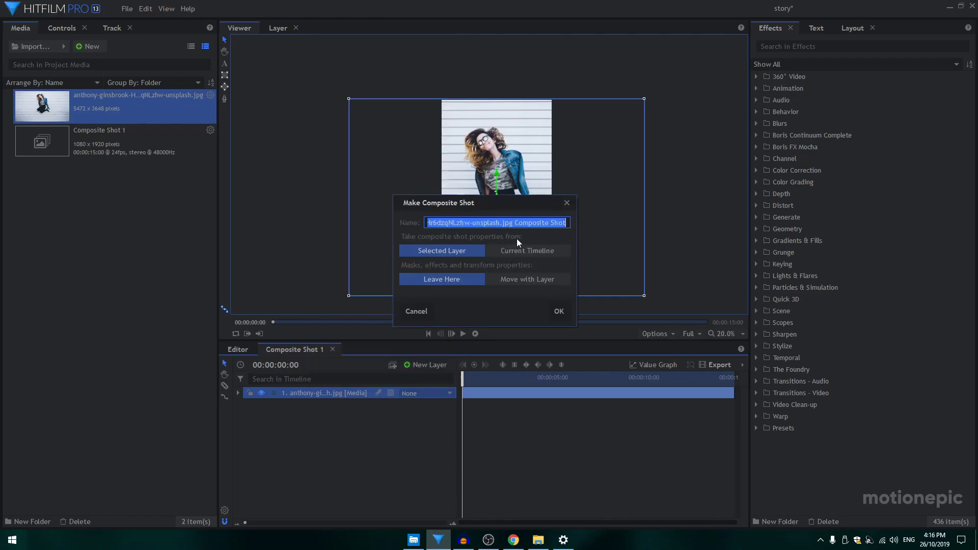
type("image-01")
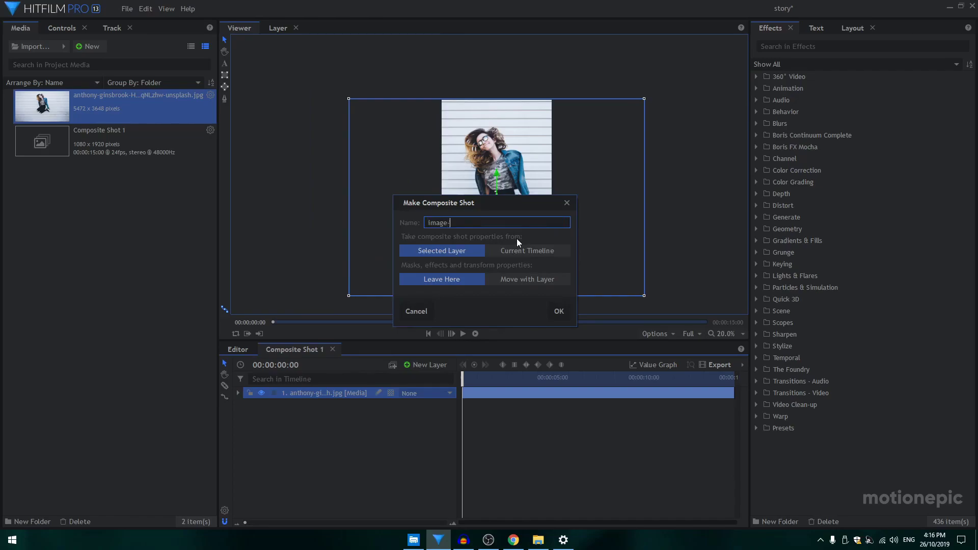
left_click(524, 253)
left_click(524, 281)
left_click(558, 305)
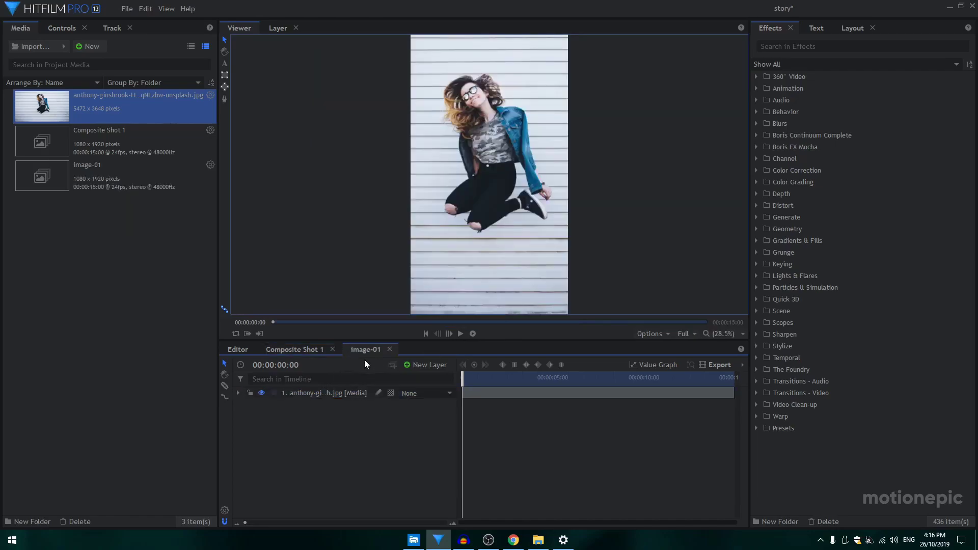
left_click(390, 349)
- Rename Composite Shot 1 to 'main'
left_click(224, 510)
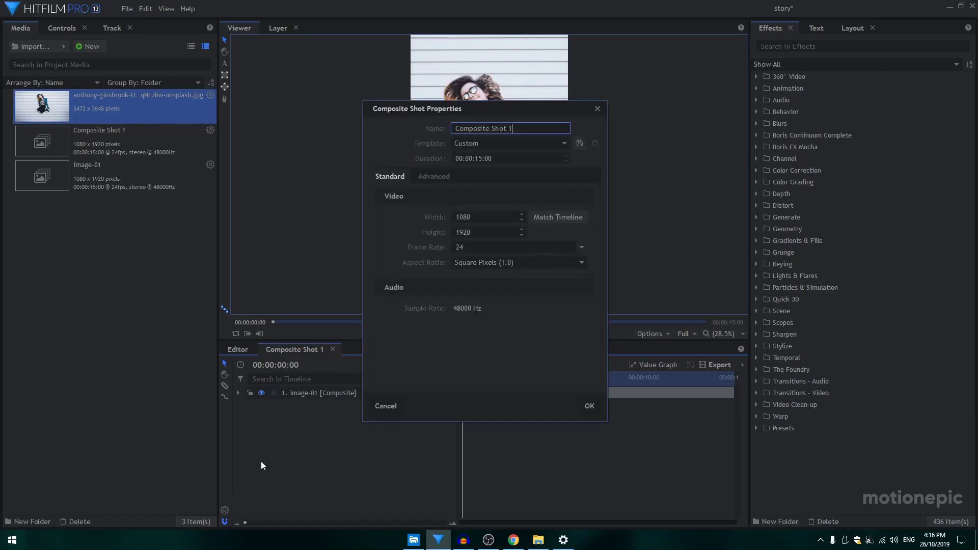
left_click_drag(514, 128, 397, 115)
type("main")
key("Return")
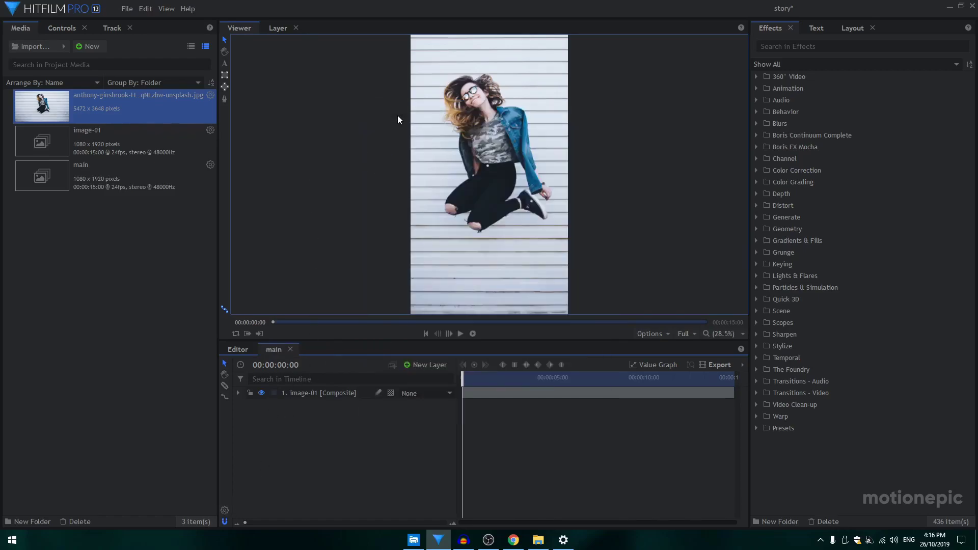
left_click(420, 370)
- Add a white plane layer named 'shape' above image-01
left_click(420, 380)
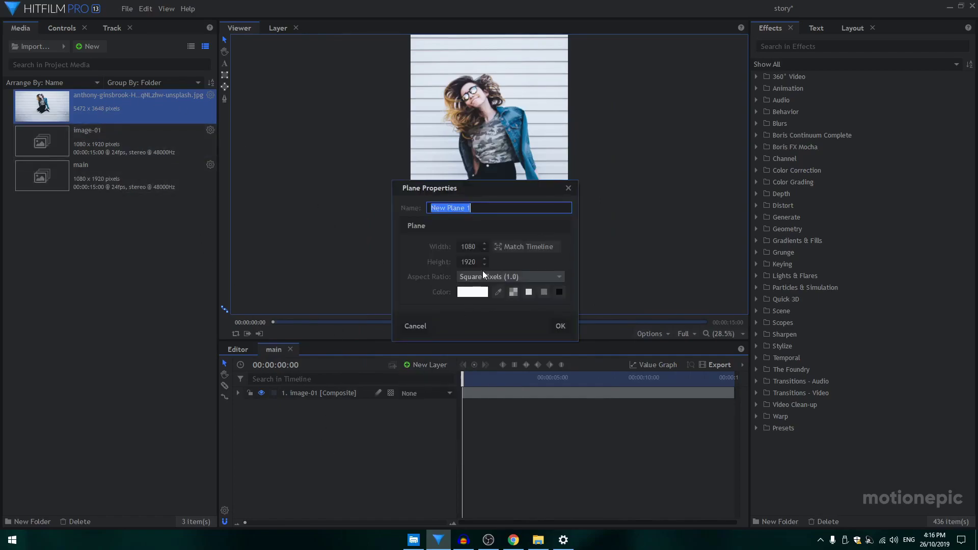
type("shape")
left_click(560, 325)
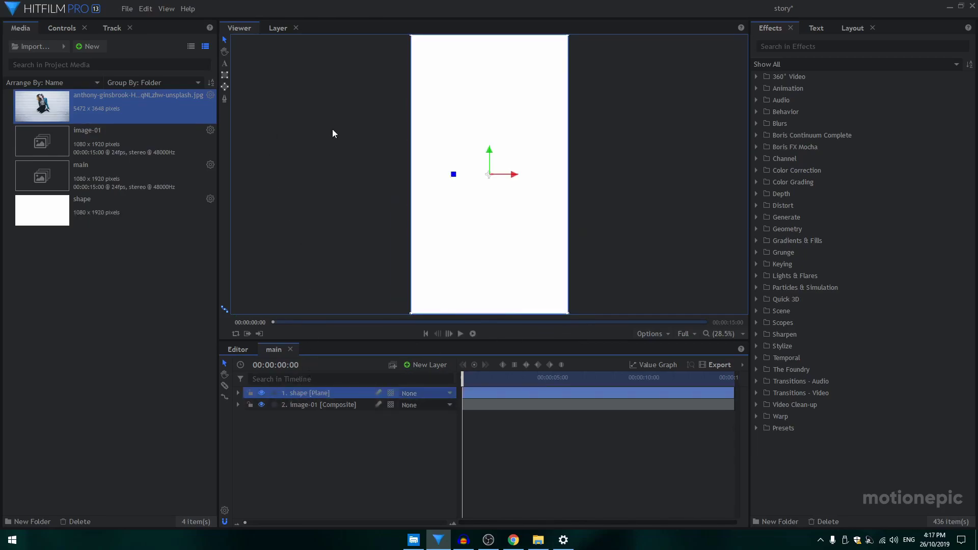
scroll(481, 157, "down", 2)
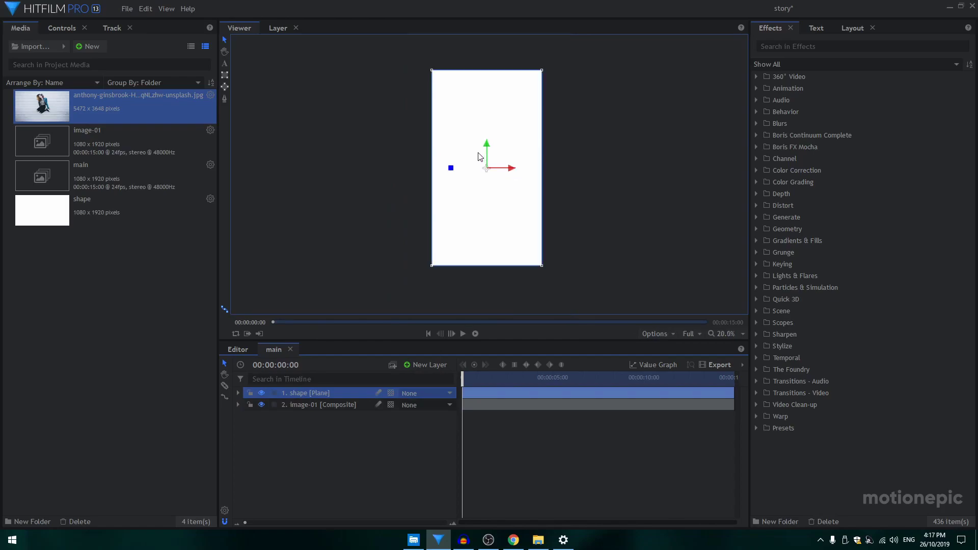
- Draw a large elliptical mask on the shape plane
left_click(224, 87)
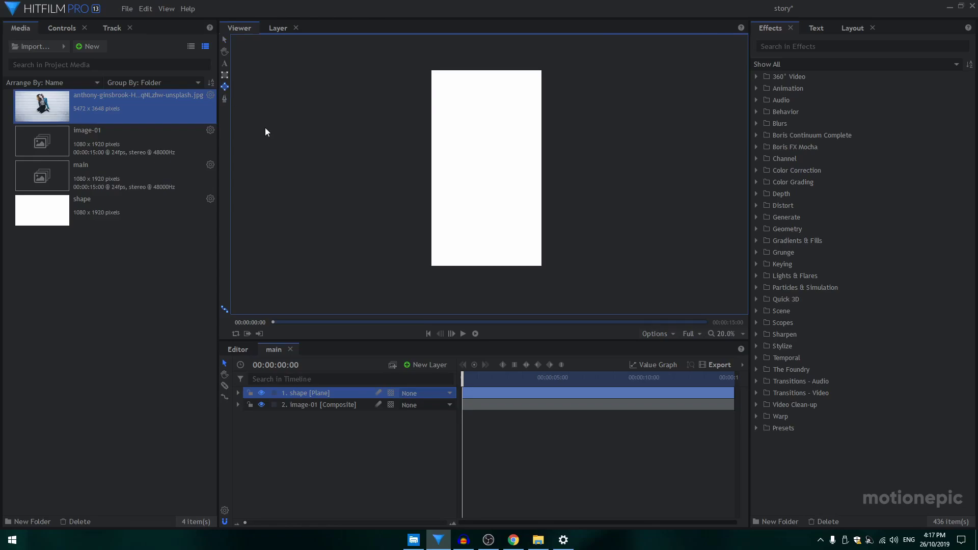
left_click(434, 171)
left_click_drag(431, 176, 533, 271)
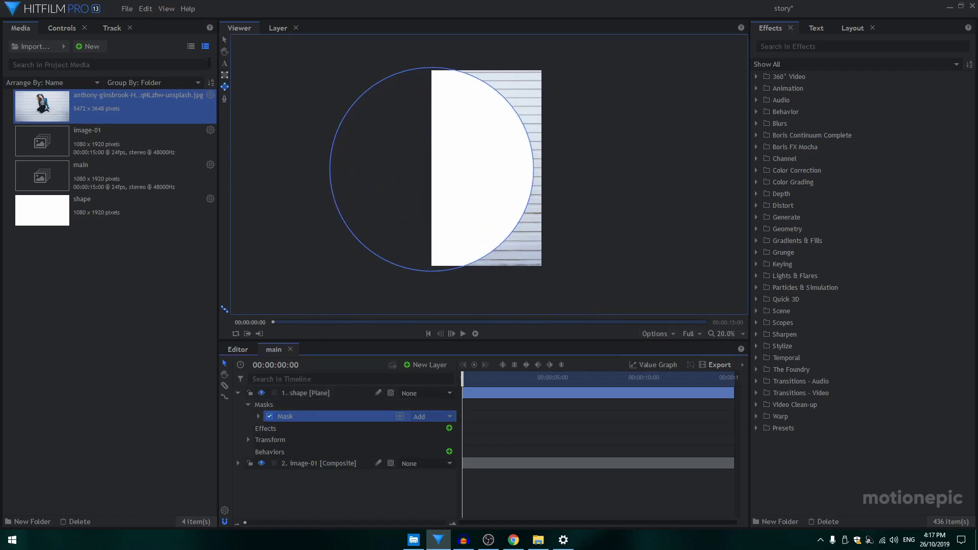
- Move the circle mask lower in the frame to position -395/-769
left_click(225, 41)
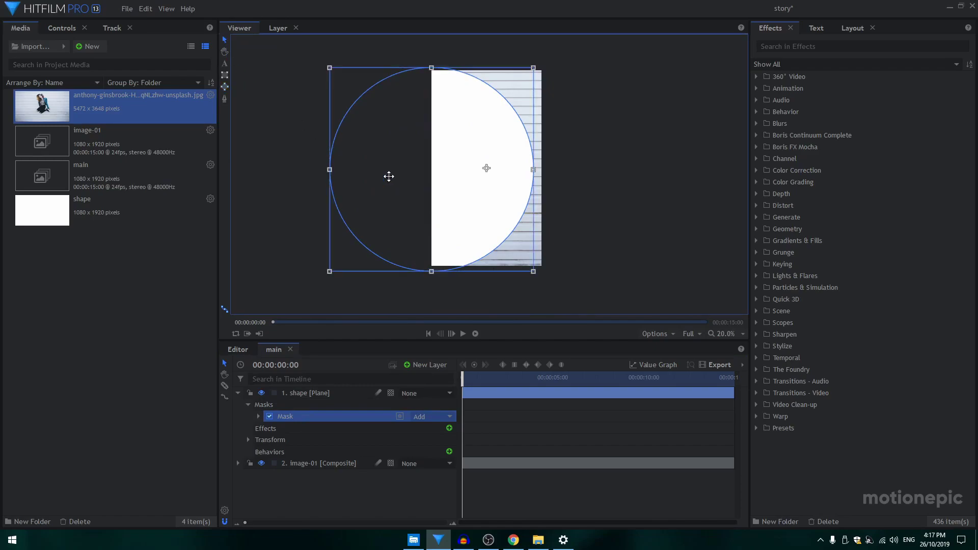
left_click(487, 169)
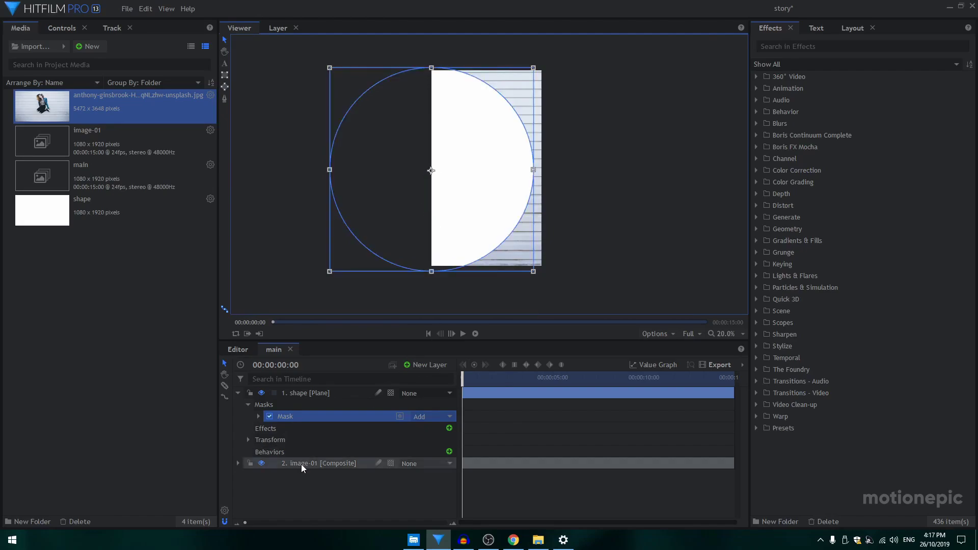
left_click(258, 416)
left_click(269, 439)
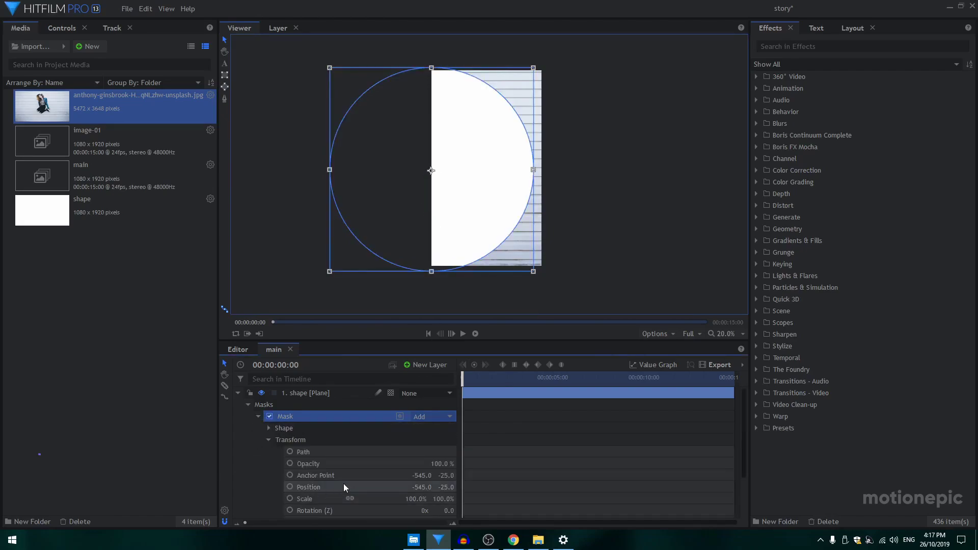
mouse_move(430, 486)
left_mouse_down()
mouse_move(443, 487)
mouse_move(407, 486)
mouse_move(427, 476)
mouse_move(425, 486)
mouse_move(439, 486)
left_mouse_up()
key("ctrl+z")
key("ctrl+z")
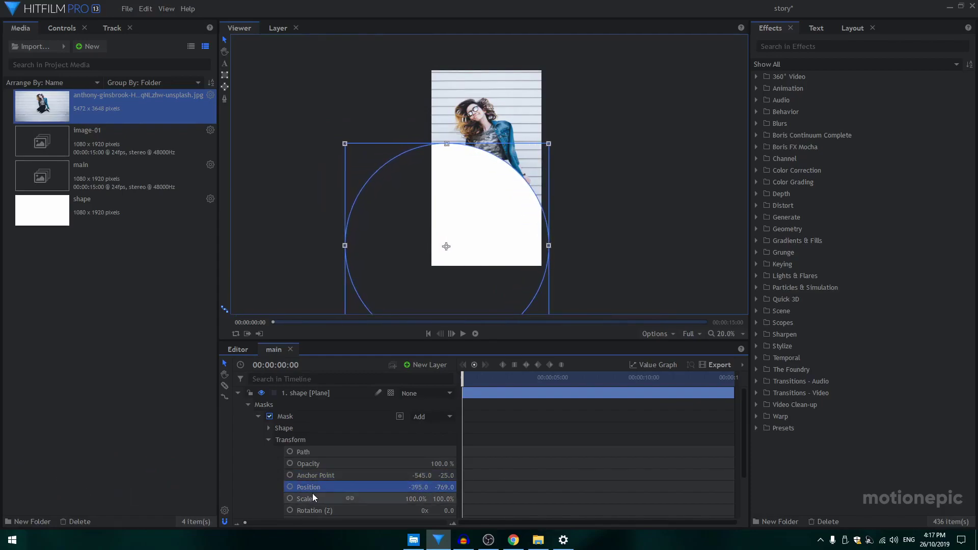
scroll(326, 490, "down", 2)
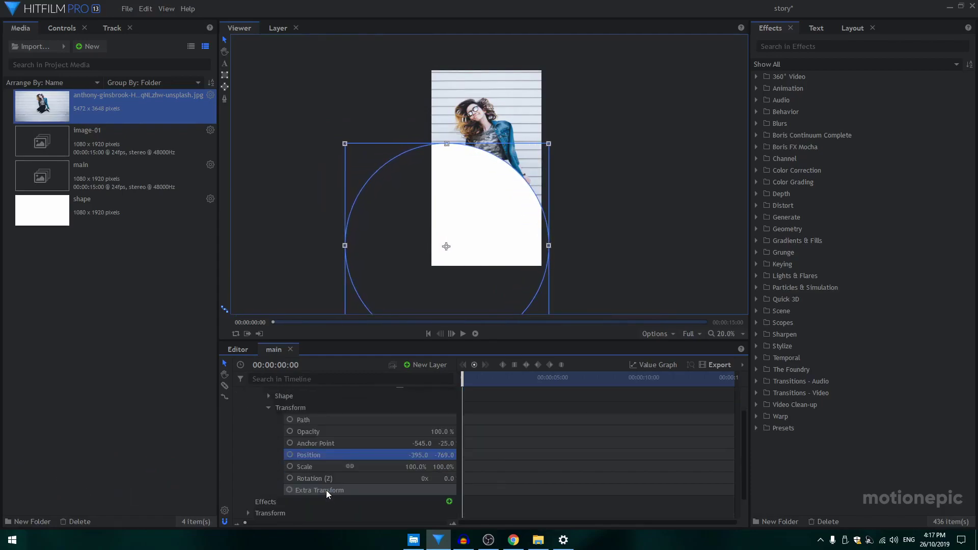
- Keyframe the mask scale from 0% at the start to about 100% at 00:00:02:01
left_click(290, 466)
left_click(413, 466)
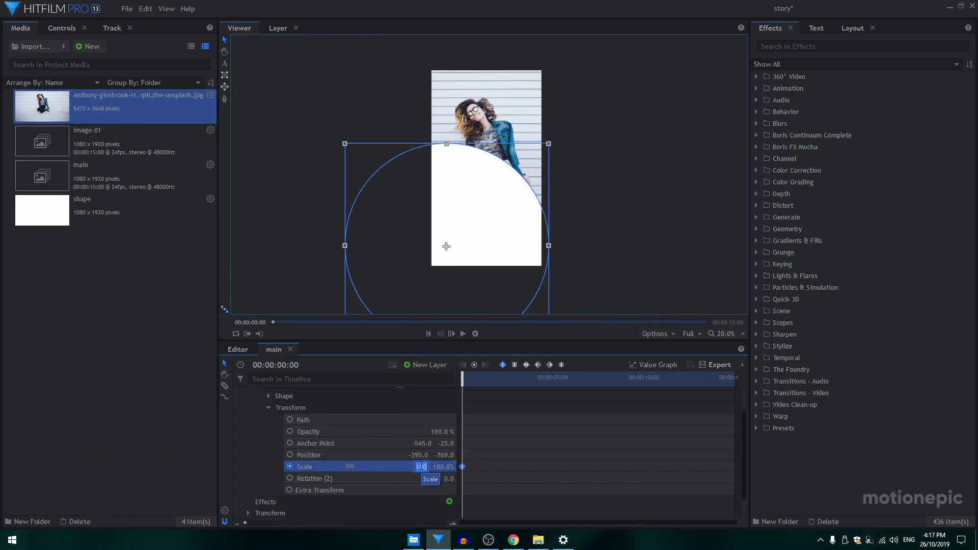
type("0")
key("Return")
left_click(475, 377)
left_click_drag(475, 377, 499, 385)
left_click_drag(426, 467, 497, 468)
- Apply ease interpolation to the scale keyframes and play back the growing circle
left_click(560, 365)
left_click(643, 365)
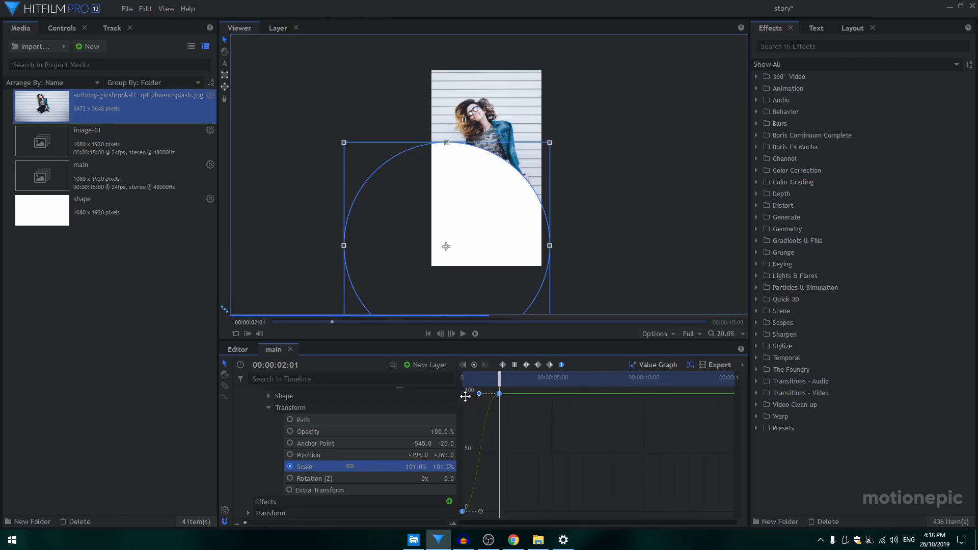
left_click(657, 365)
key("Home")
key("space")
left_click(463, 334)
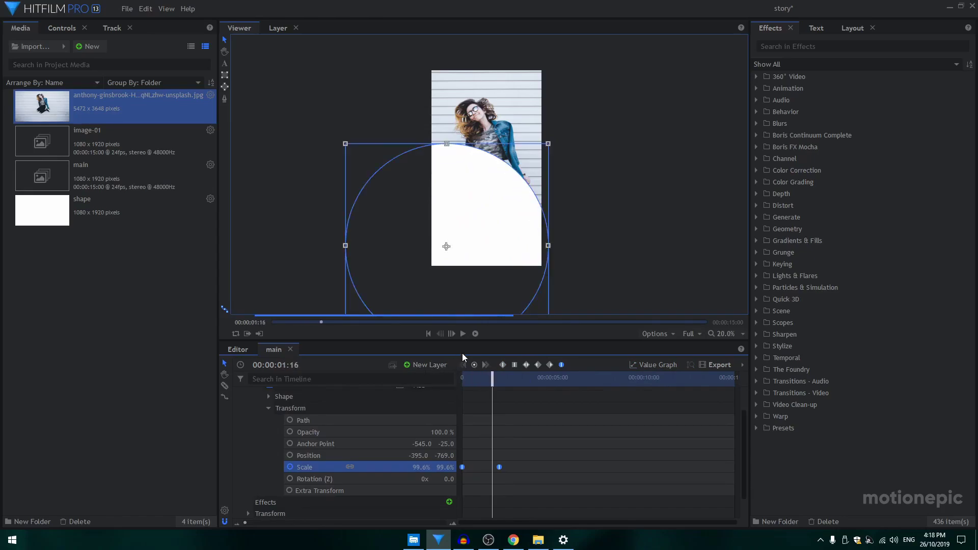
scroll(240, 398, "up", 1)
- Rotate the duplicated shape[2] layer 180° to add a circle in the opposite corner
left_click(238, 398)
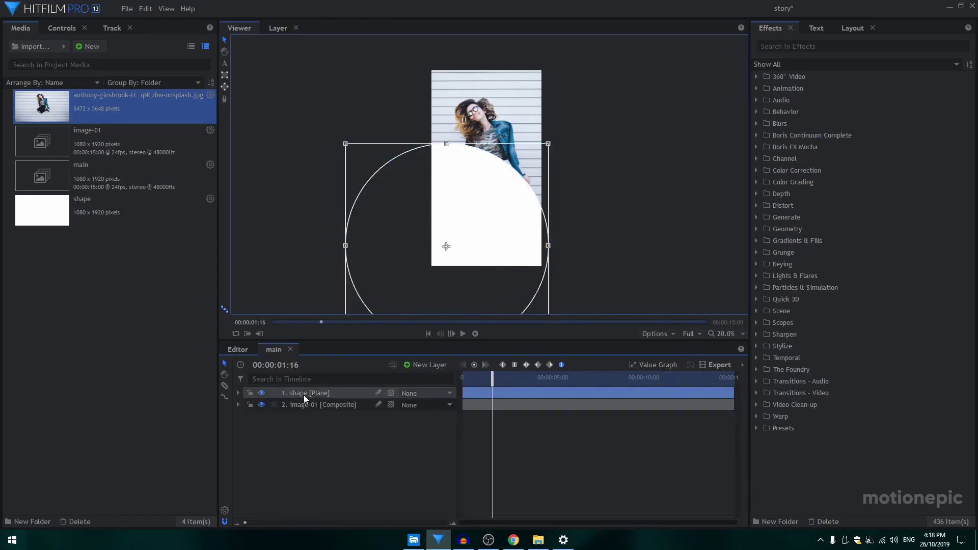
left_click(310, 392)
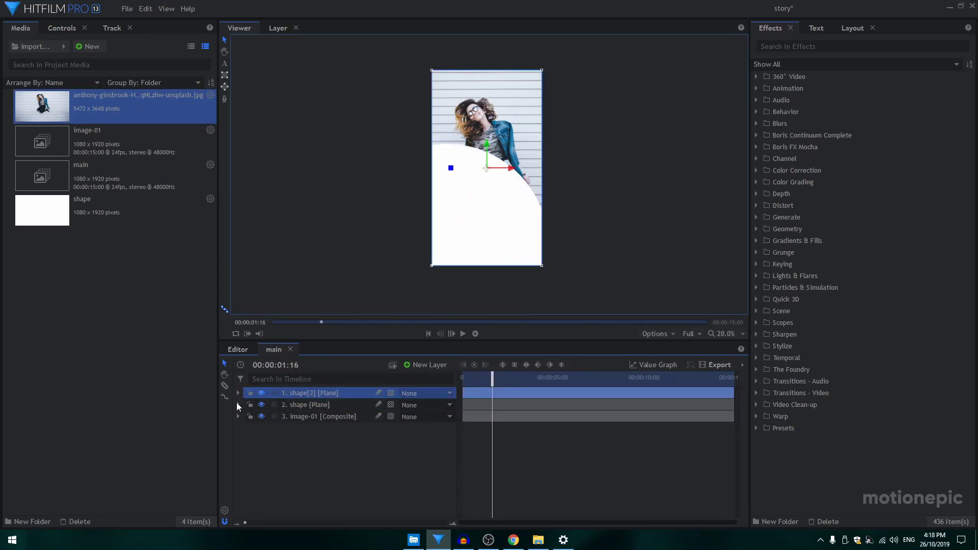
left_click(238, 393)
left_click(248, 428)
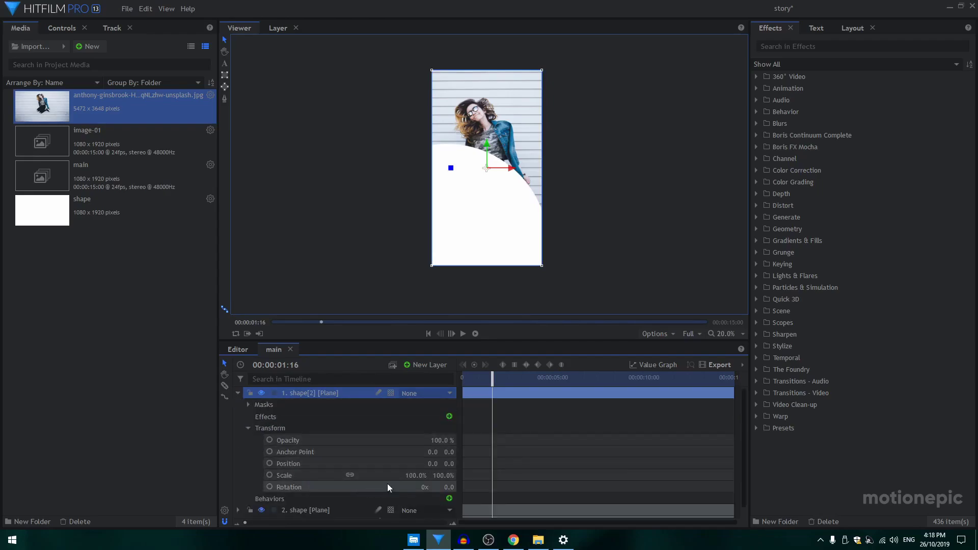
left_click(431, 485)
type("180")
key("Return")
left_click_drag(462, 377, 500, 383)
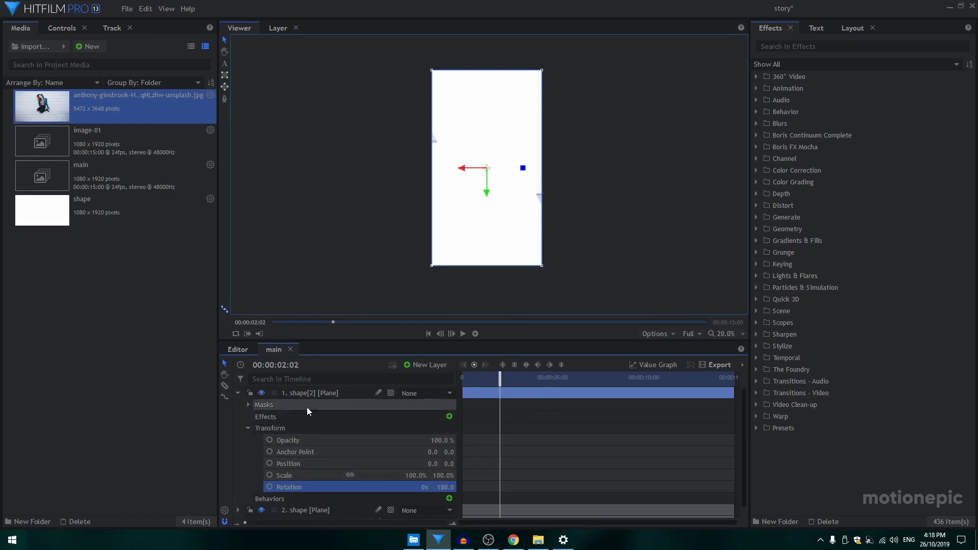
- Scale the shape[2] duplicate up to 111%
left_click(247, 425)
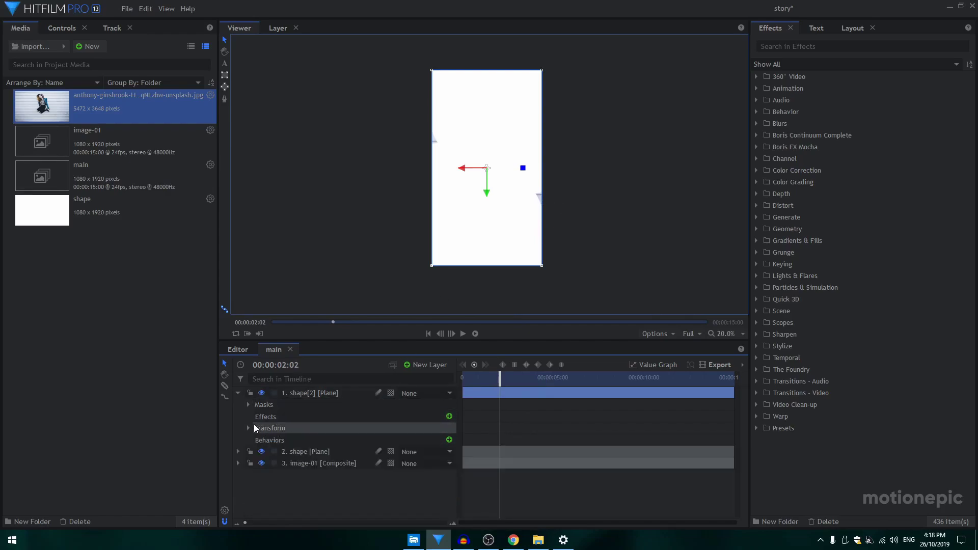
left_click(255, 426)
left_click_drag(416, 475, 426, 475)
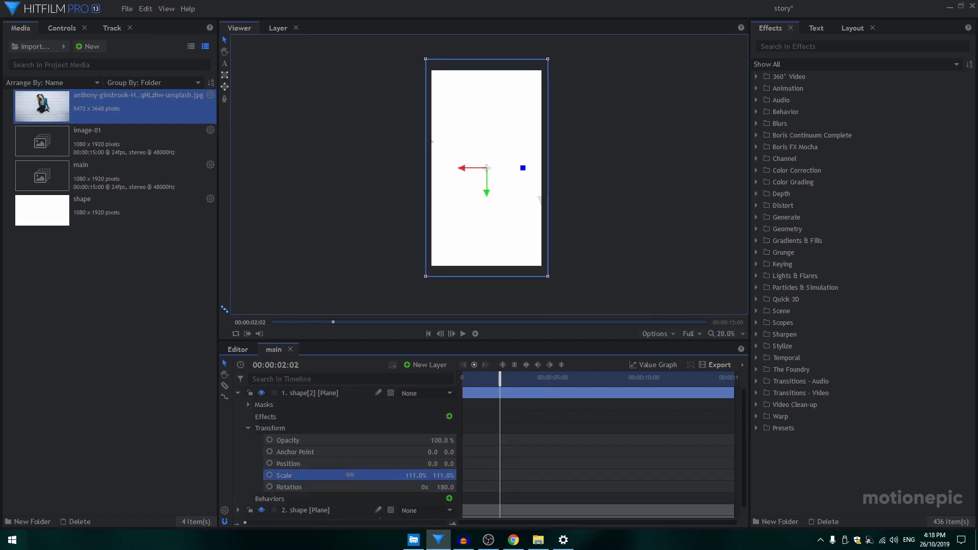
left_click(238, 393)
- Scale the original shape plane to about 112% and play from the start
left_click(238, 405)
left_click(242, 414)
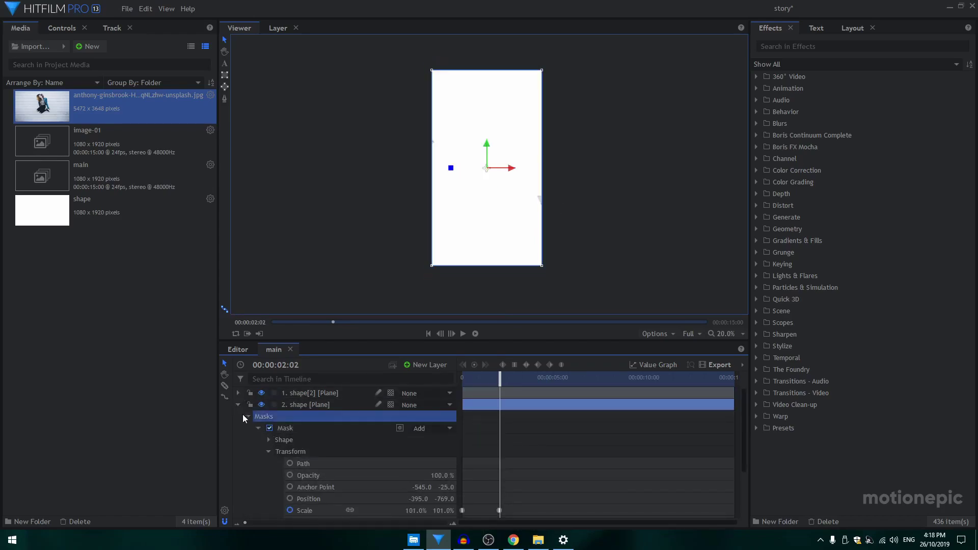
left_click(248, 439)
left_click_drag(415, 487, 424, 486)
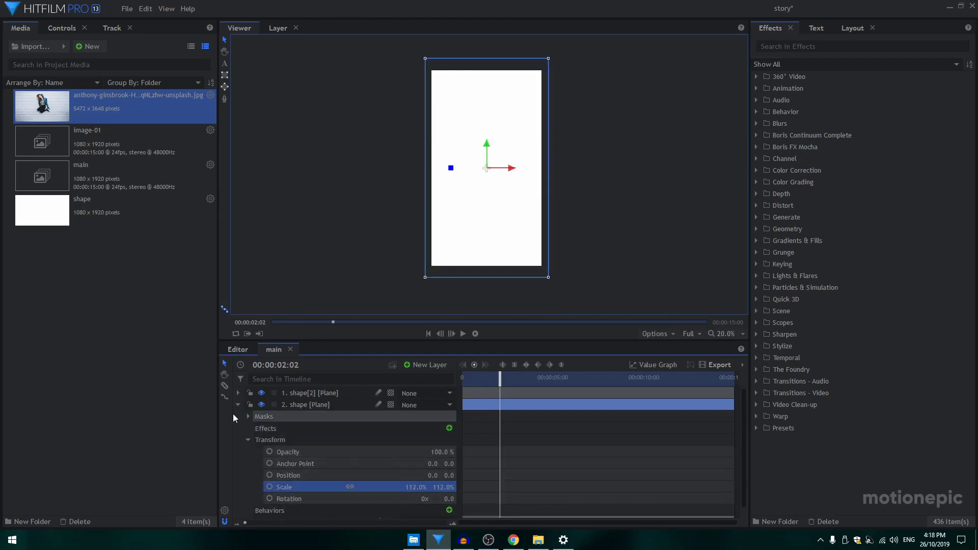
left_click(238, 405)
left_click(288, 473)
key("Home")
key("space")
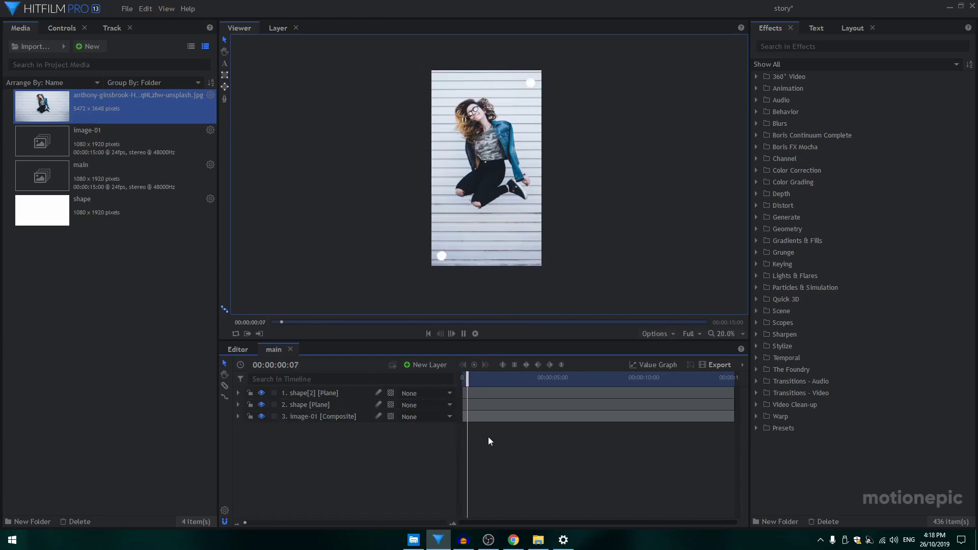
- Nest the shape[2] and shape layers into a composite shot named 'shapes'
key("space")
left_click(301, 393)
left_click(314, 406, "ctrl")
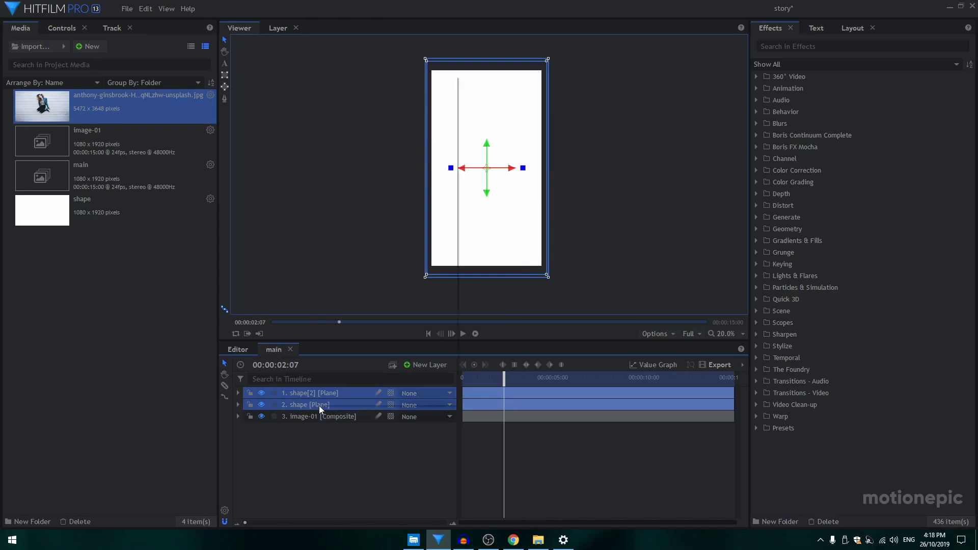
right_click(319, 406)
left_click(353, 280)
key("ctrl+a")
type("shapes")
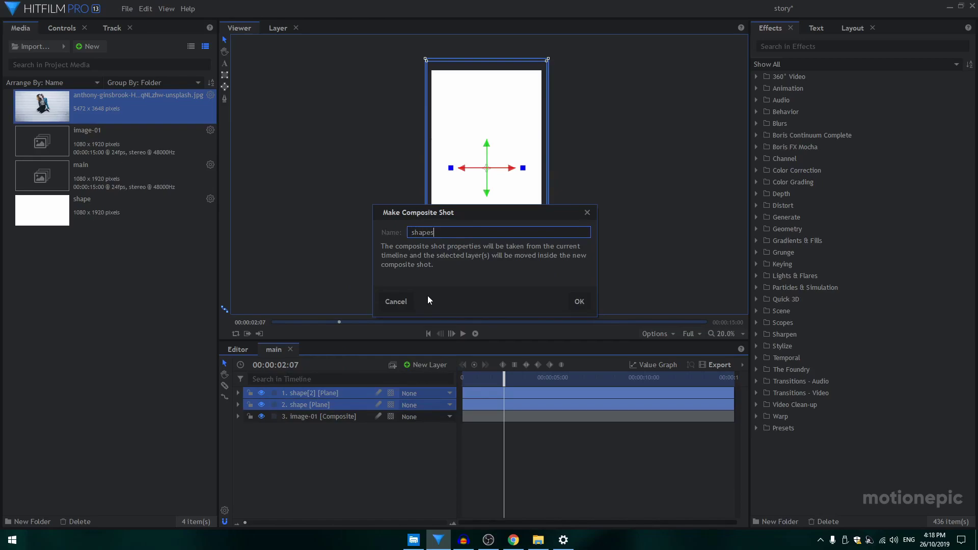
key("Return")
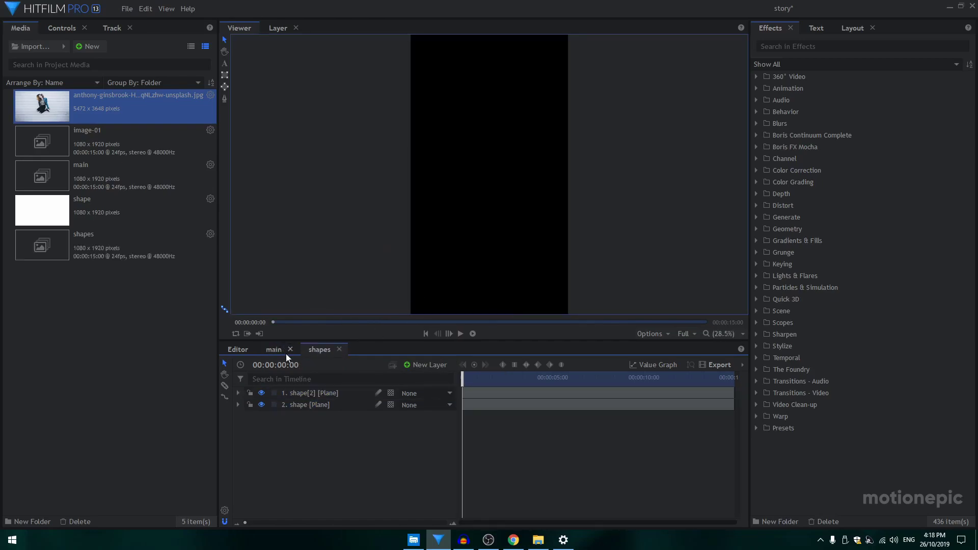
left_click(339, 349)
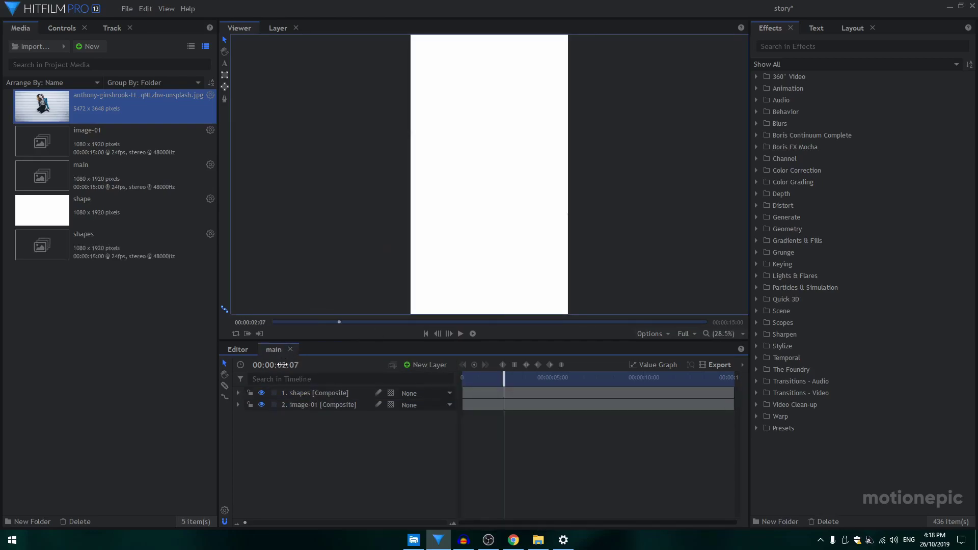
- Apply the Set Matte effect to the image-01 layer
mouse_move(463, 378)
left_mouse_down()
mouse_move(476, 380)
mouse_move(462, 379)
left_mouse_up()
left_click(809, 47)
type("set")
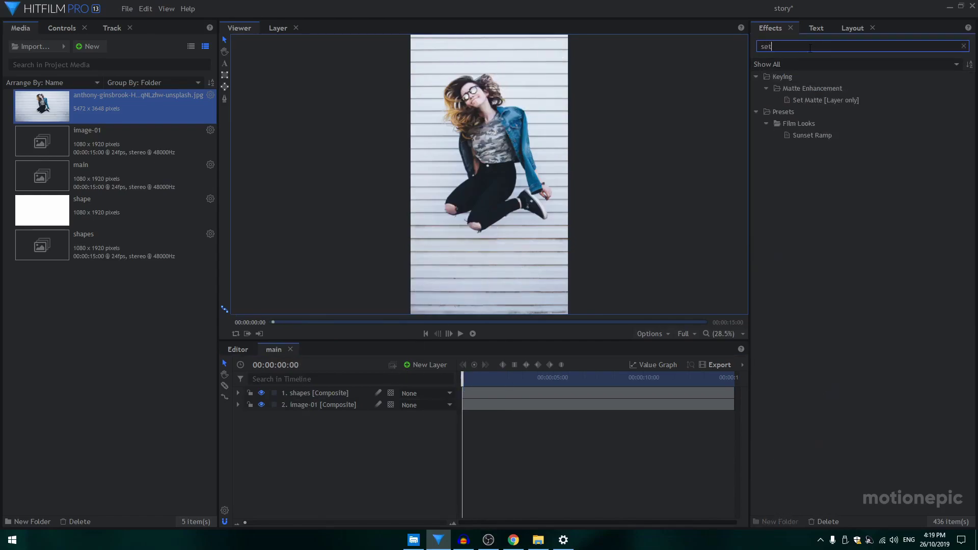
left_click(792, 99)
left_click_drag(777, 122, 307, 406)
- Set the matte source to shapes with Subtract blend and Invert, hiding the shapes layer
left_click(257, 439)
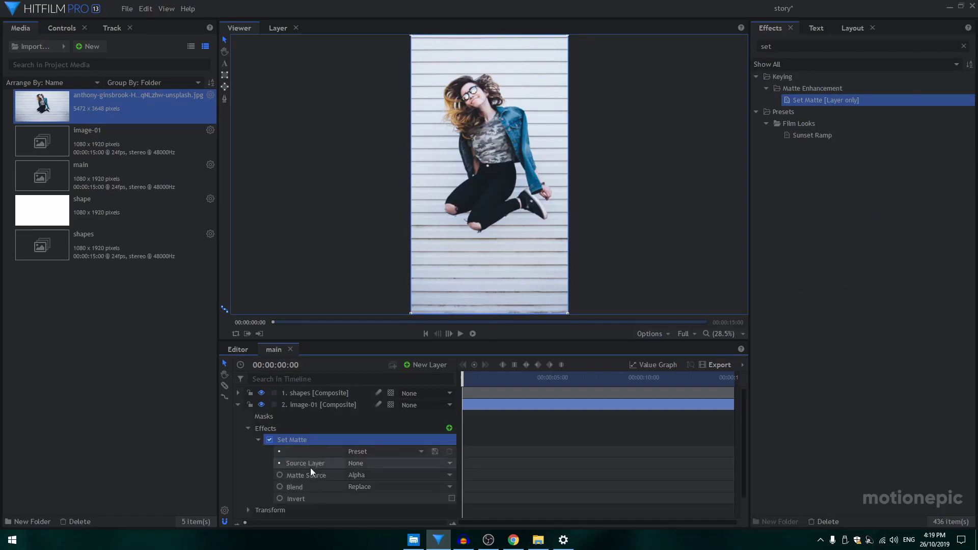
left_click(366, 463)
left_click(365, 483)
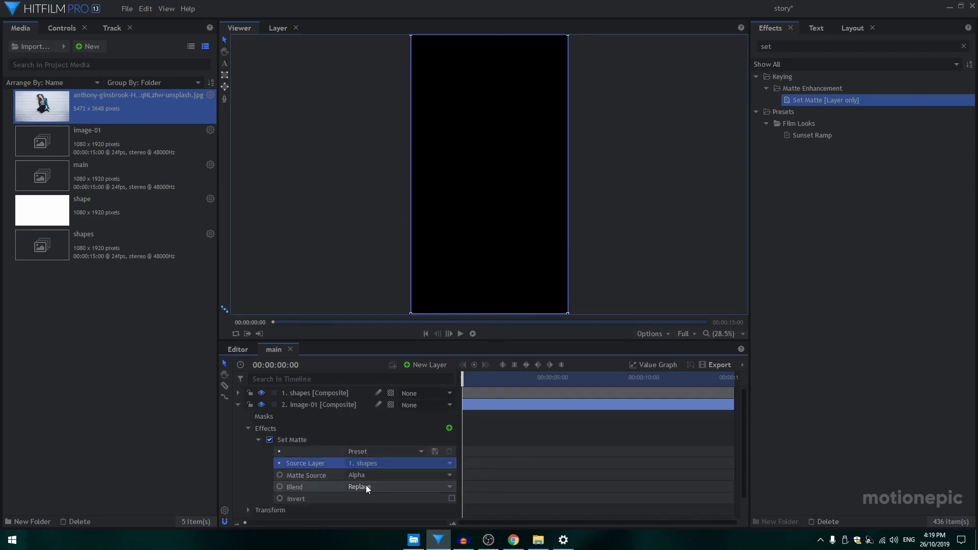
left_click(366, 484)
left_click(362, 513)
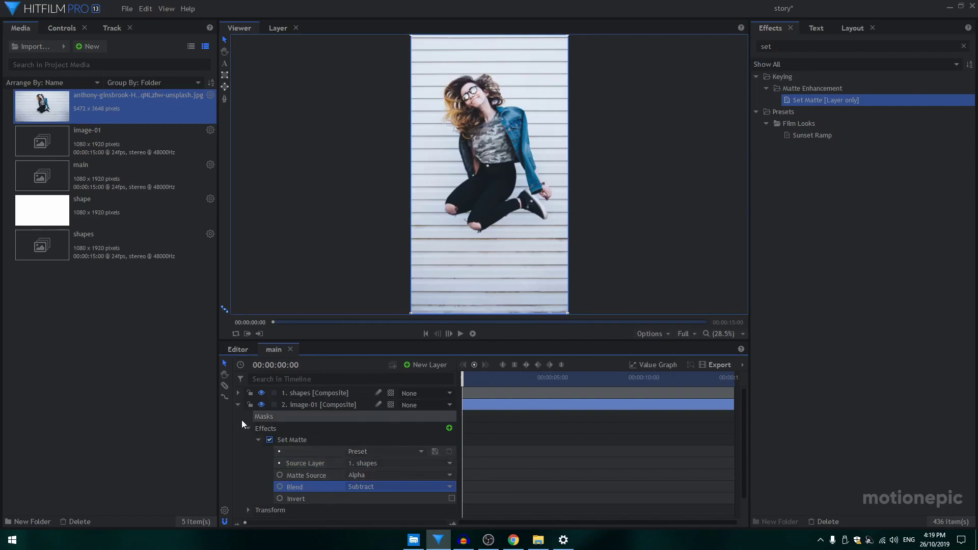
left_click(262, 393)
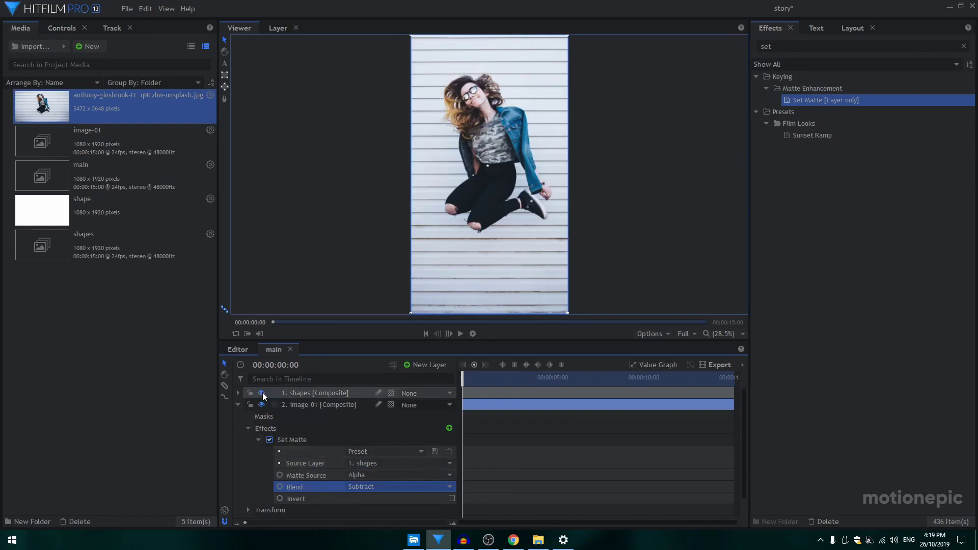
mouse_move(465, 378)
left_mouse_down()
mouse_move(476, 377)
mouse_move(462, 377)
left_mouse_up()
left_click(451, 498)
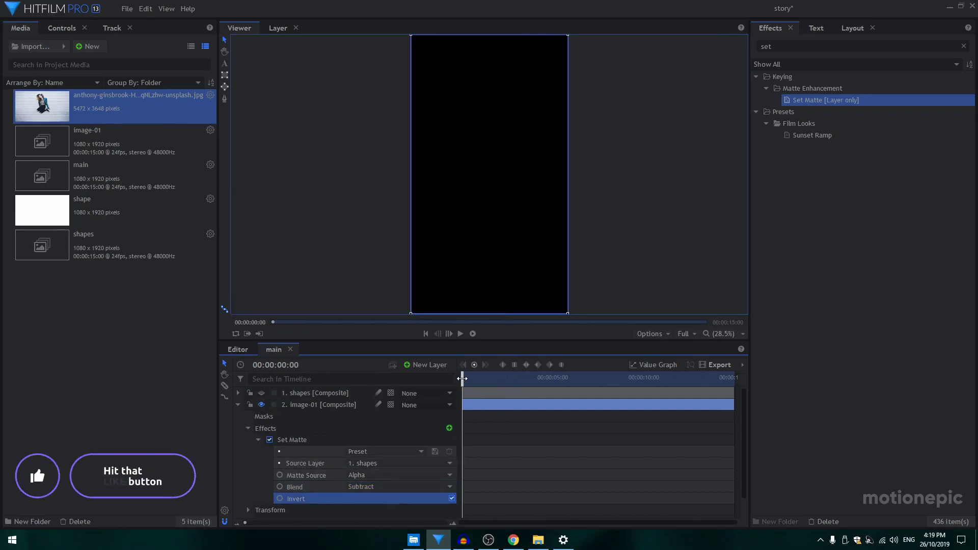
left_click_drag(462, 378, 505, 383)
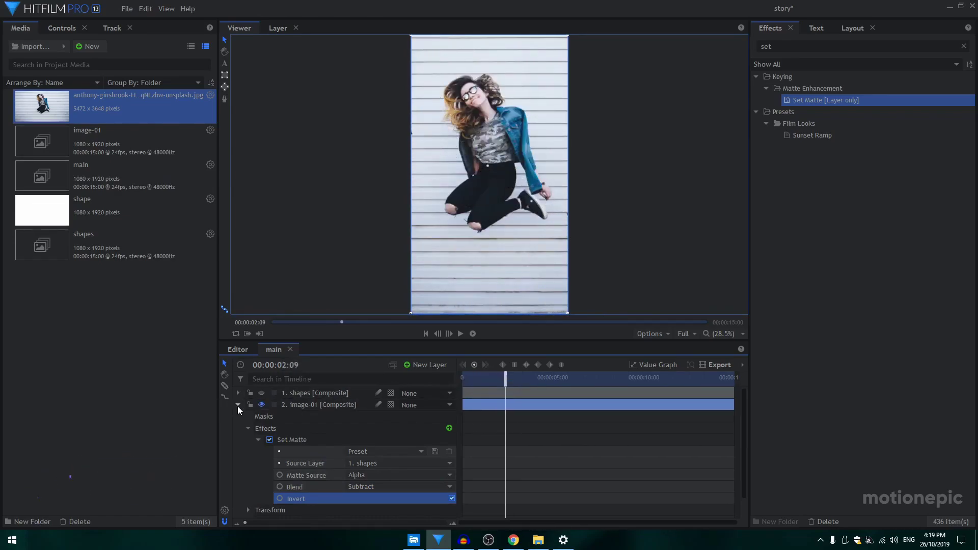
- Duplicate the shapes composite twice, placing visible copies shapes[3] and shapes[2] below image-01
left_click(237, 404)
left_click(308, 394)
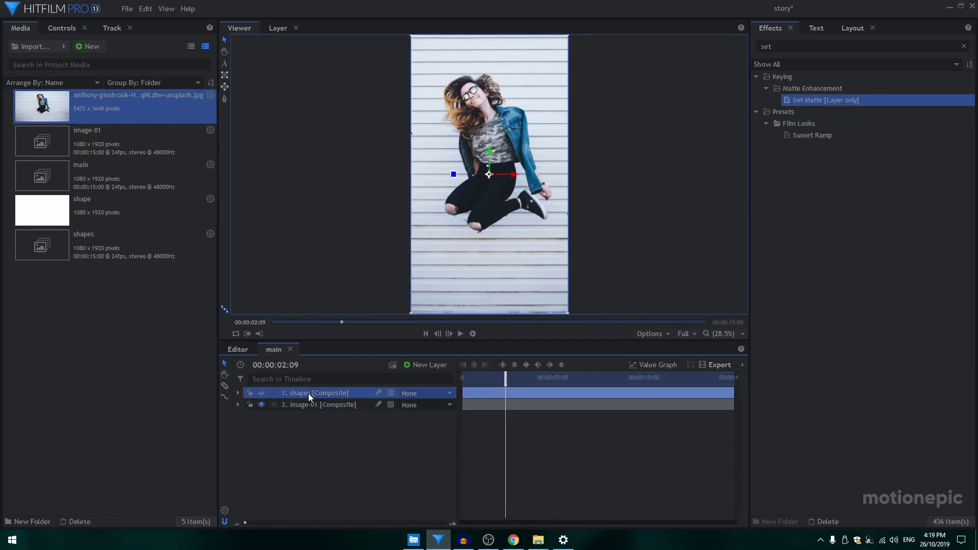
key("ctrl+d")
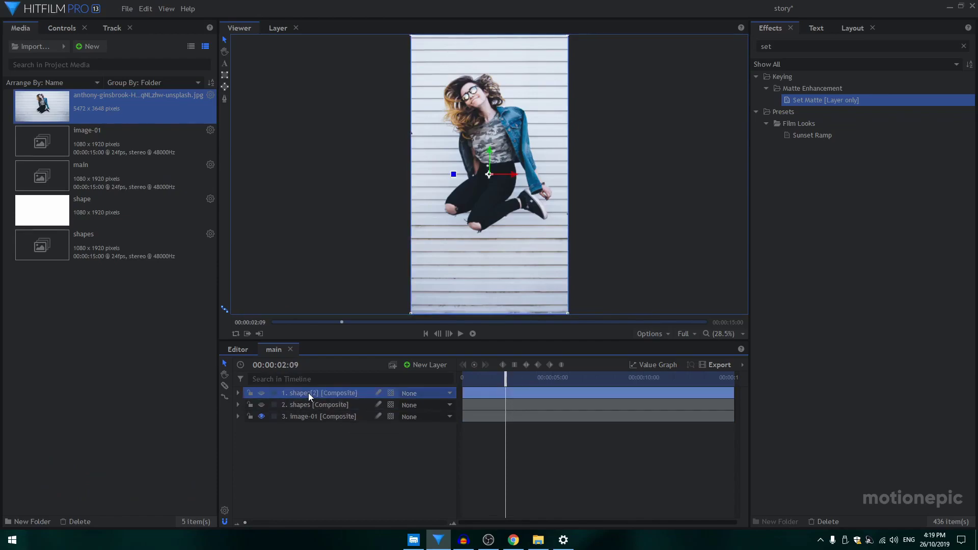
left_click_drag(314, 393, 316, 440)
left_click(261, 416)
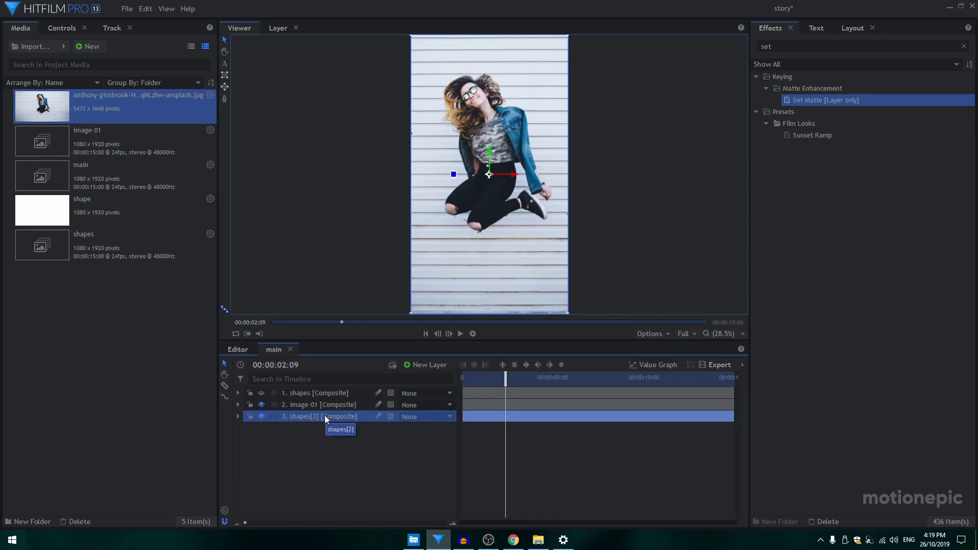
key("ctrl+d")
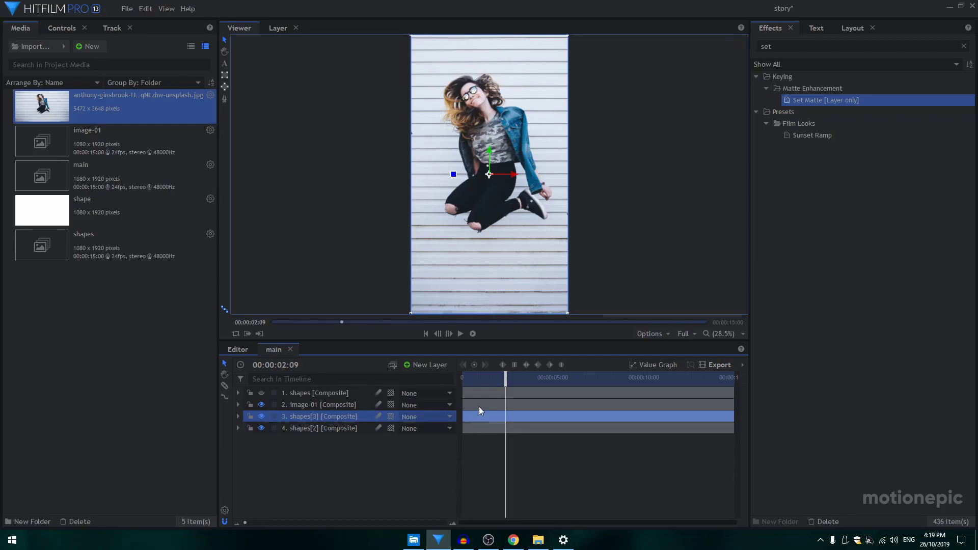
left_click(314, 429)
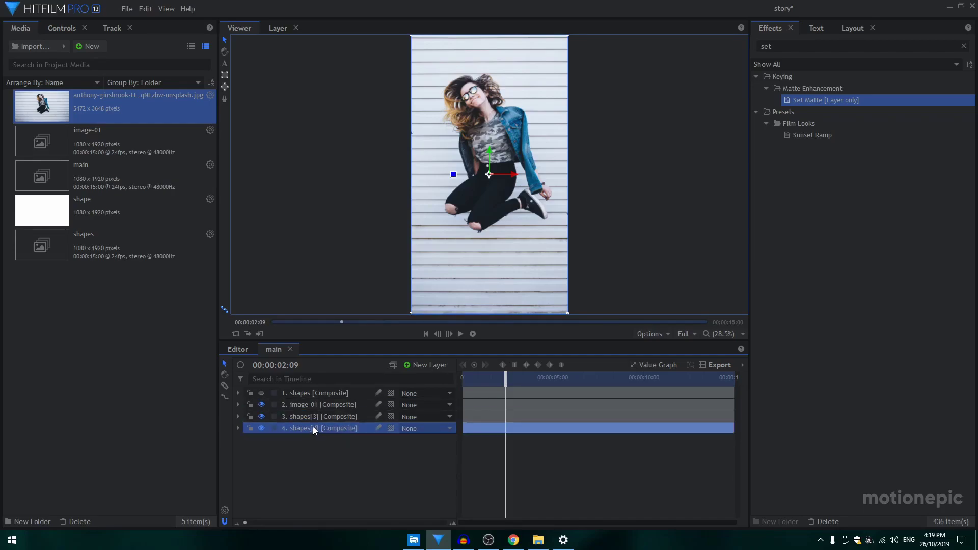
left_click(779, 45)
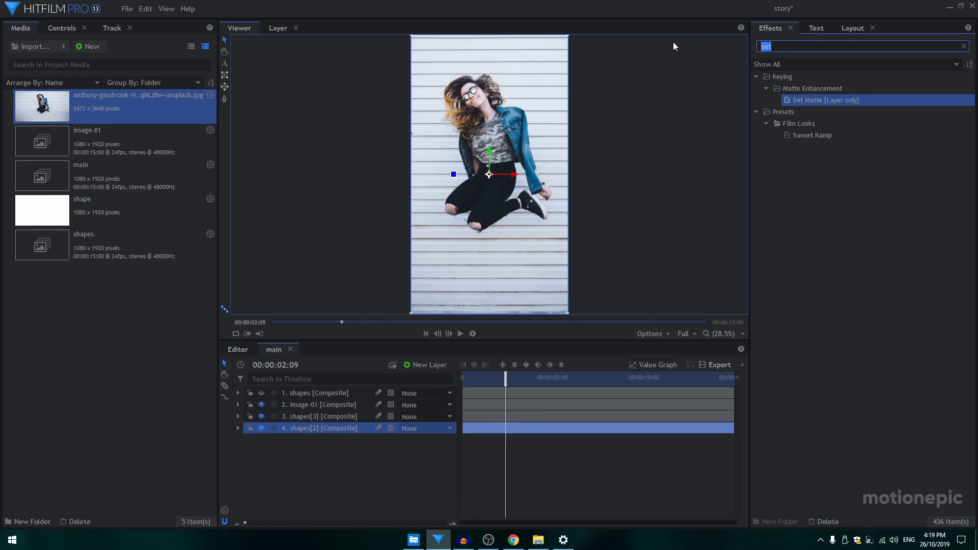
- Add a Fill Color effect to shapes[2] with the olive colour #aaaa00
type("fill")
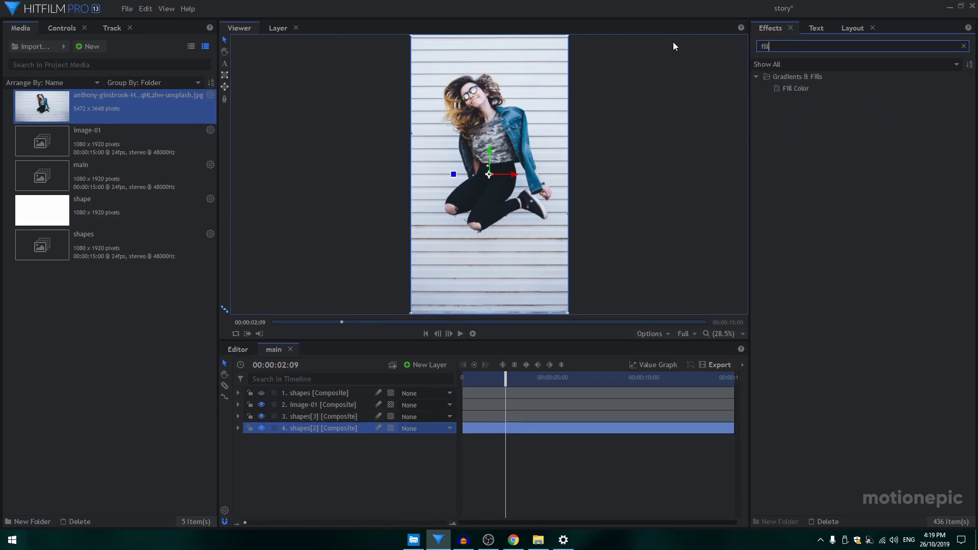
left_click_drag(776, 92, 566, 274)
left_click_drag(329, 443, 303, 429)
left_click(258, 463)
left_click(450, 486)
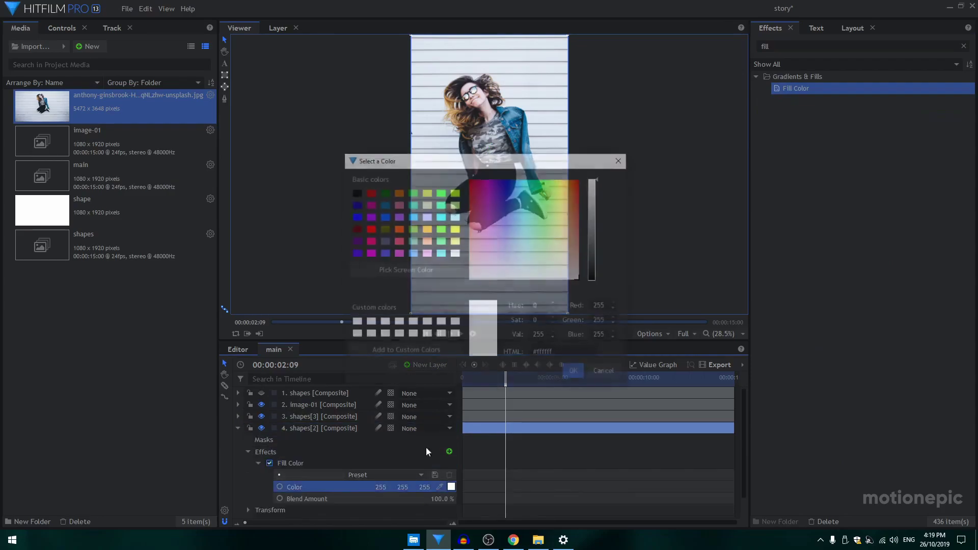
left_click(429, 193)
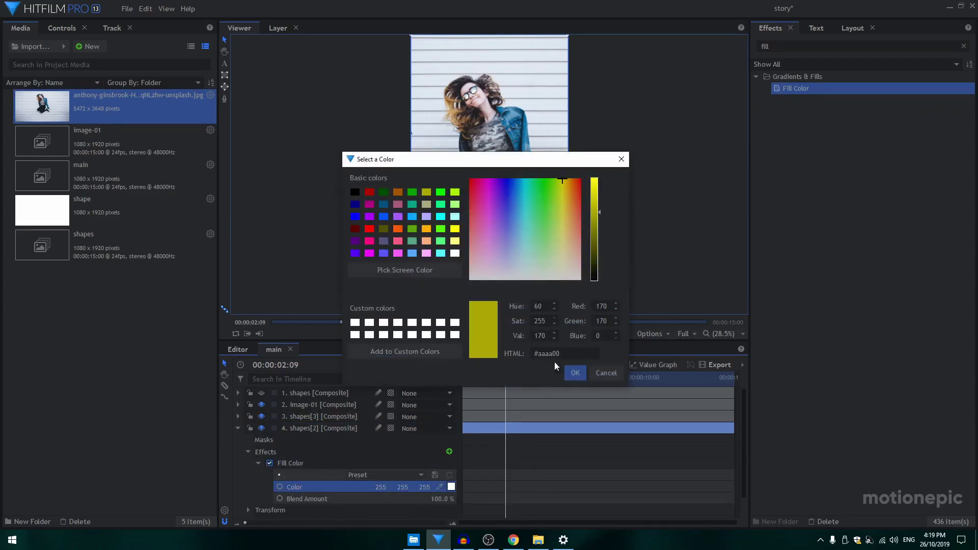
left_click(574, 373)
left_click(238, 427)
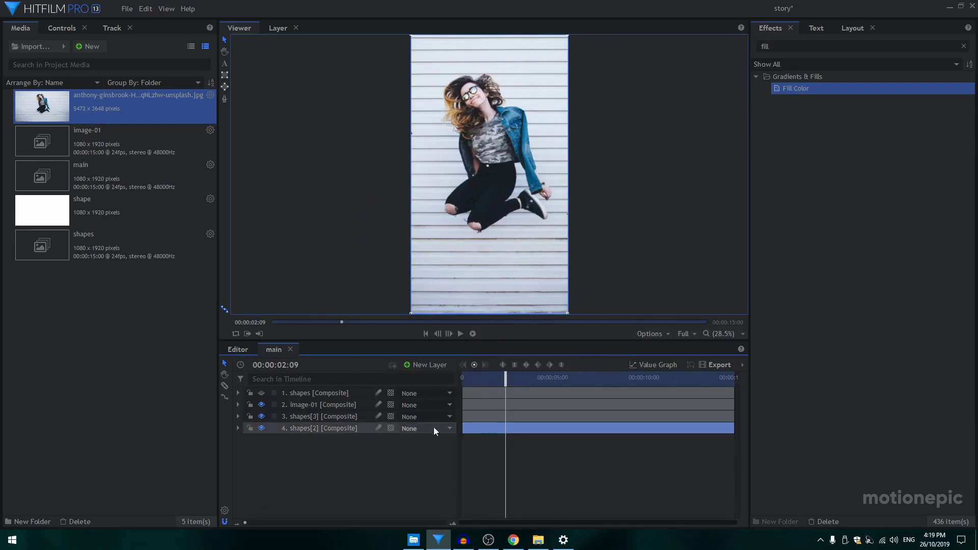
left_click(472, 431)
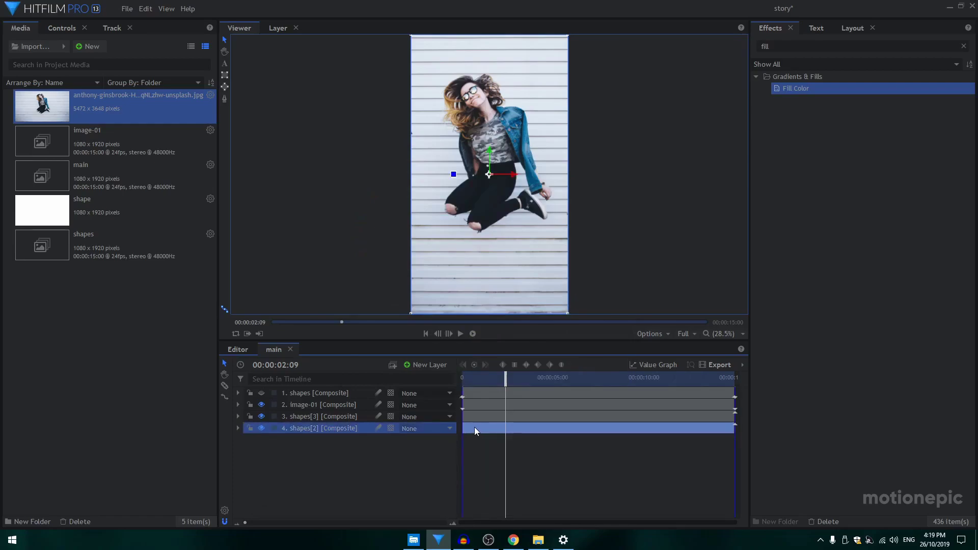
- Start shapes[3] slightly later and shift shapes and image-01 eight frames later
left_click(334, 415)
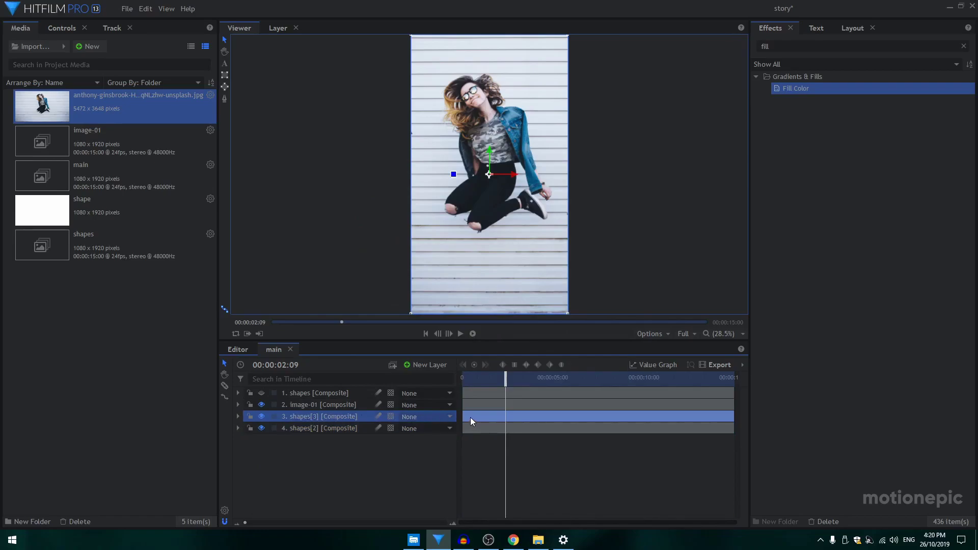
left_click_drag(474, 417, 480, 417)
left_click(467, 391)
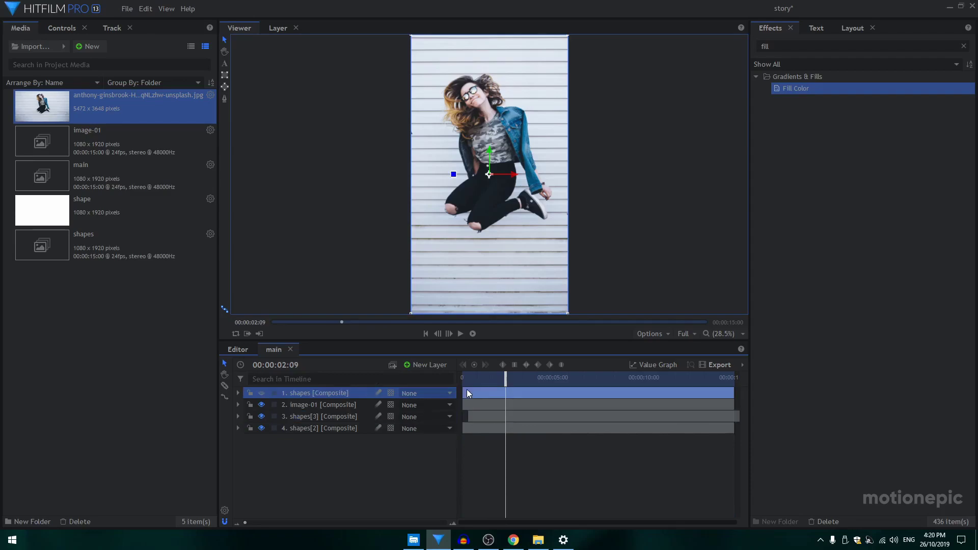
left_click(469, 405, "ctrl")
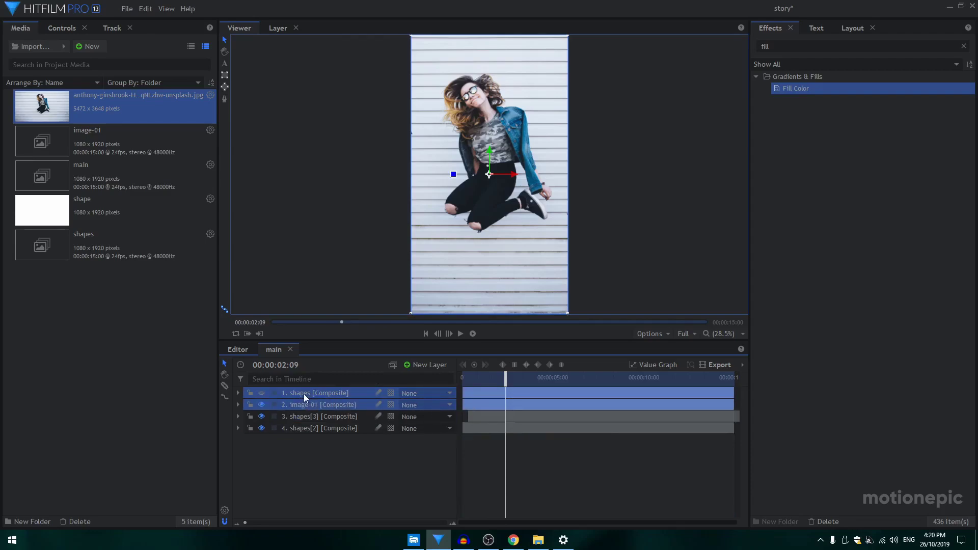
left_click_drag(475, 401, 454, 374)
- Play back the staggered wipe preview
key("space")
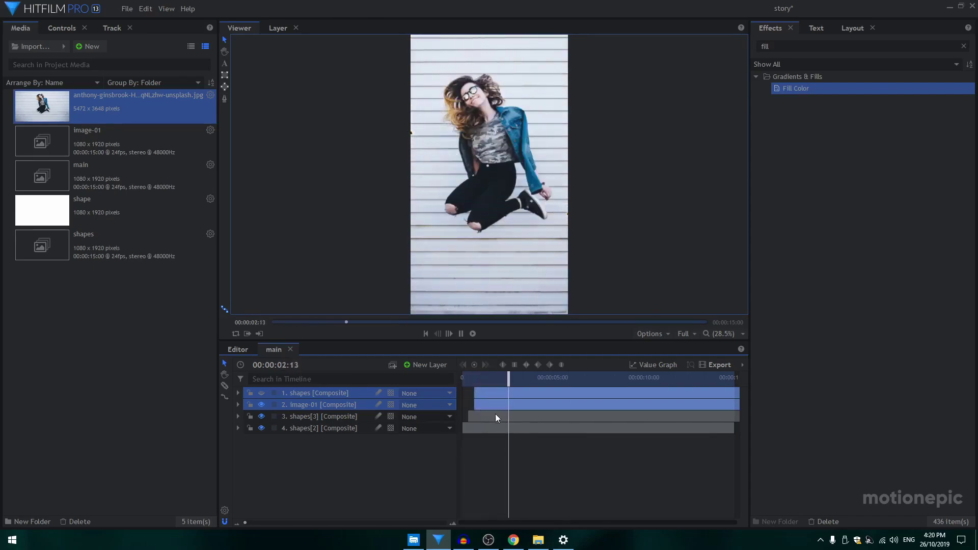
key("space")
scroll(405, 130, "up", 4)
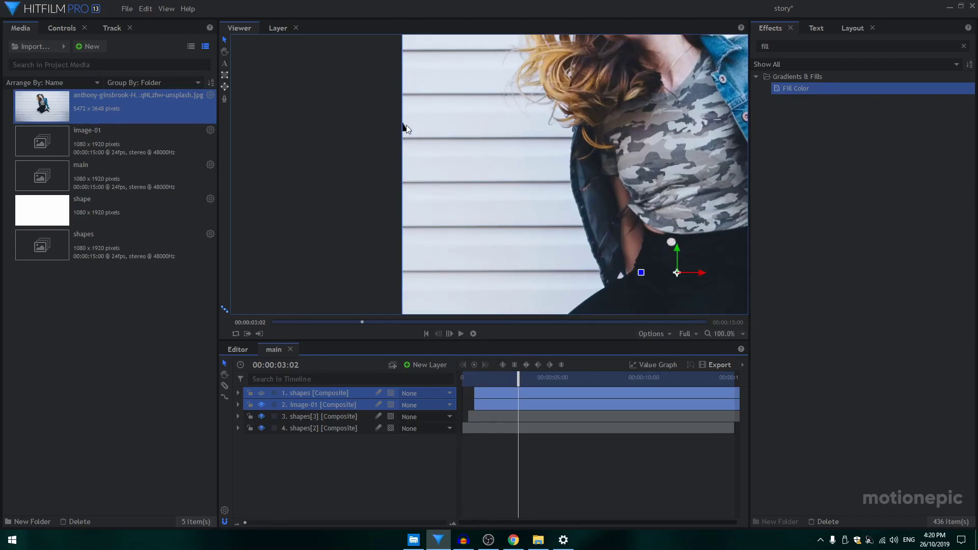
scroll(447, 165, "down", 4)
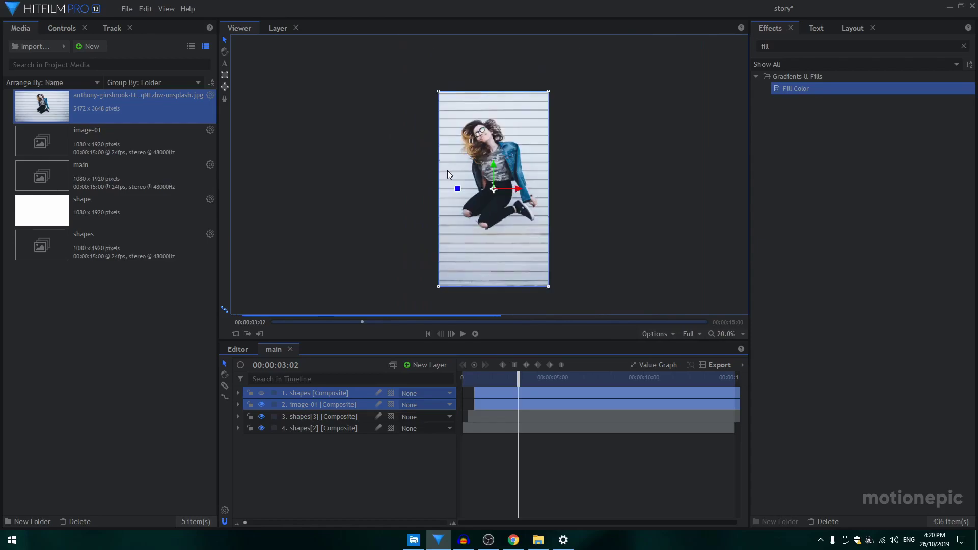
scroll(447, 175, "down", 2)
left_click(426, 365)
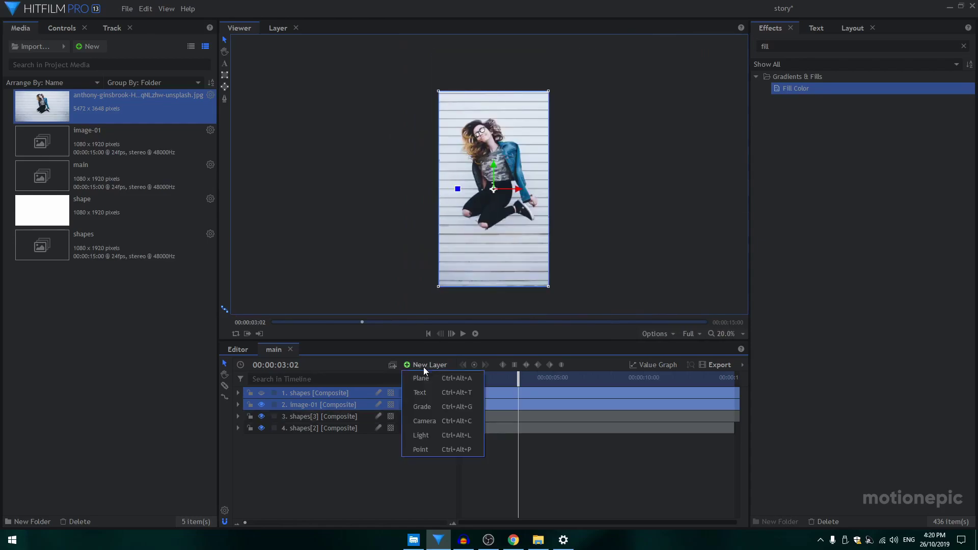
- Add a New Point layer and parent layers 2–5 to it
left_click(429, 449)
left_click_drag(308, 466, 344, 399)
left_click(417, 405)
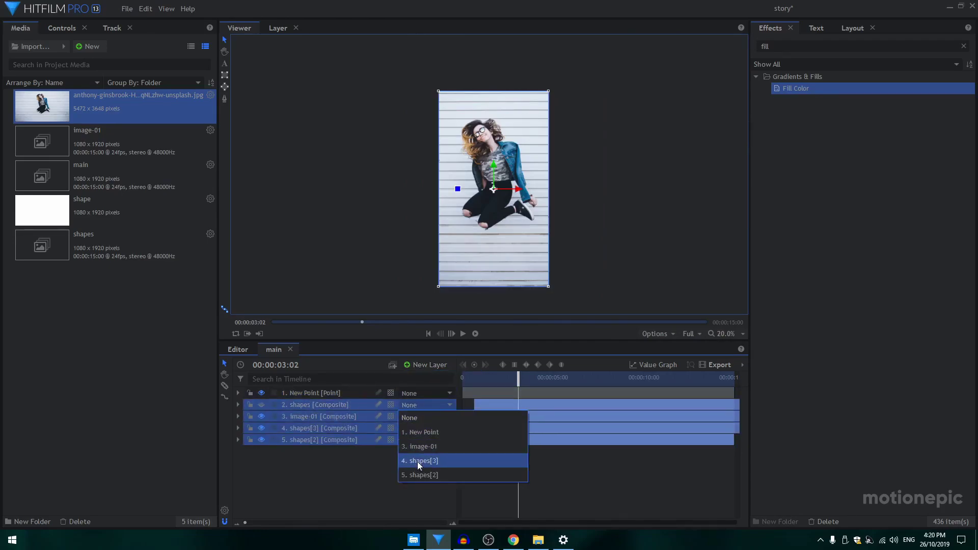
left_click(418, 434)
- Scale the New Point layer up about 6% so all four parented layers enlarge together
left_click(238, 393)
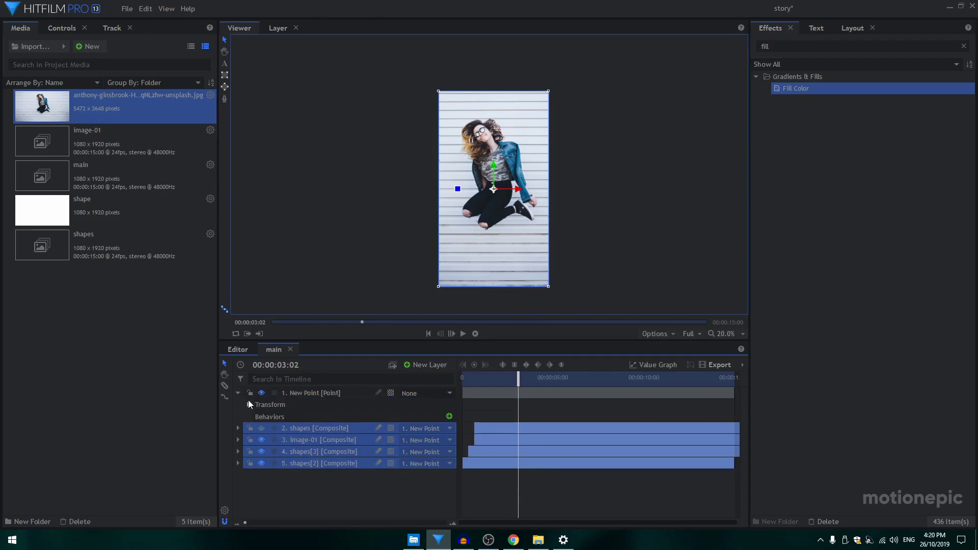
left_click(248, 404)
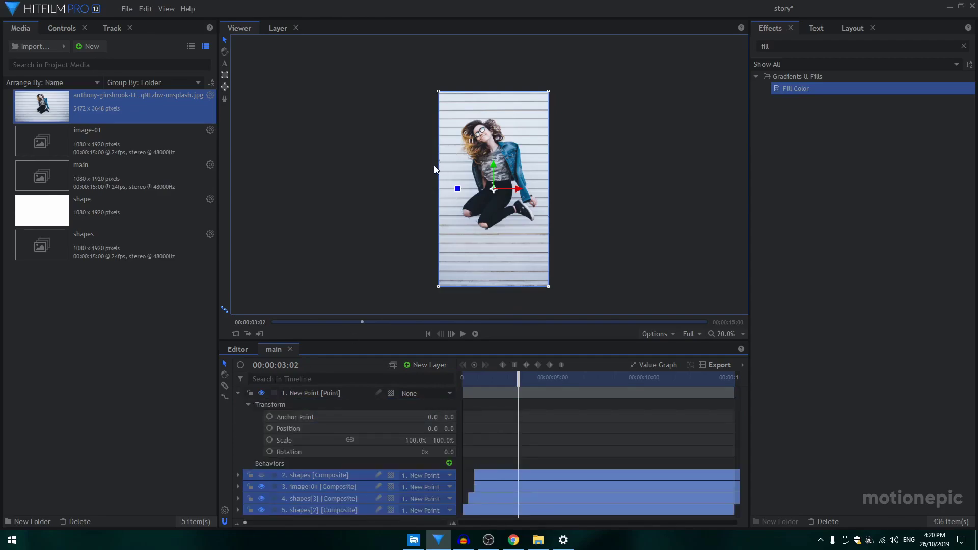
scroll(434, 165, "up", 3)
scroll(458, 193, "down", 1)
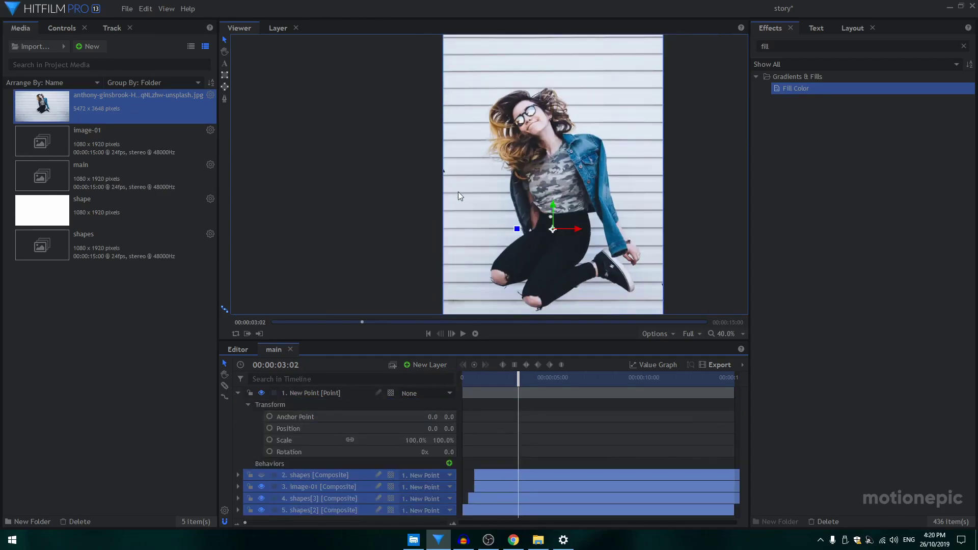
scroll(441, 176, "up", 1)
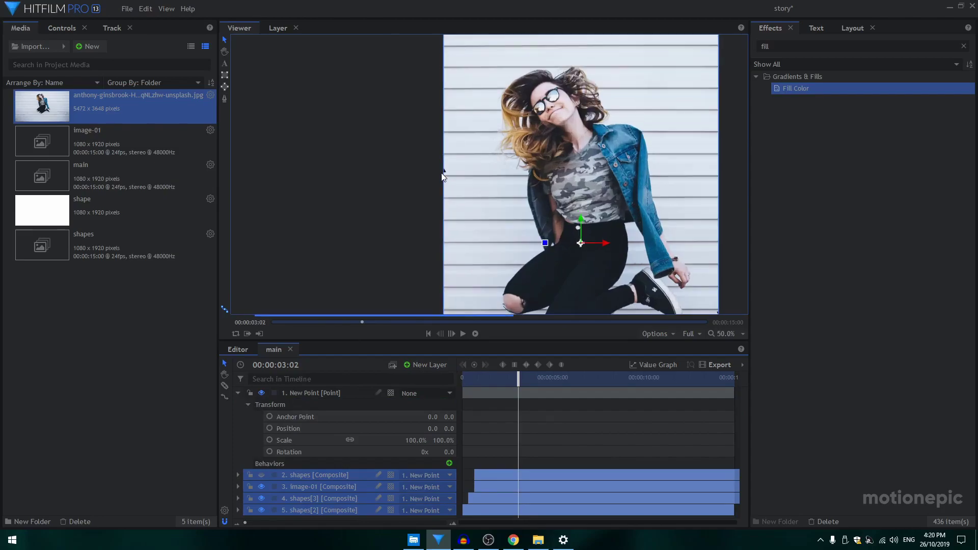
scroll(443, 168, "up", 3)
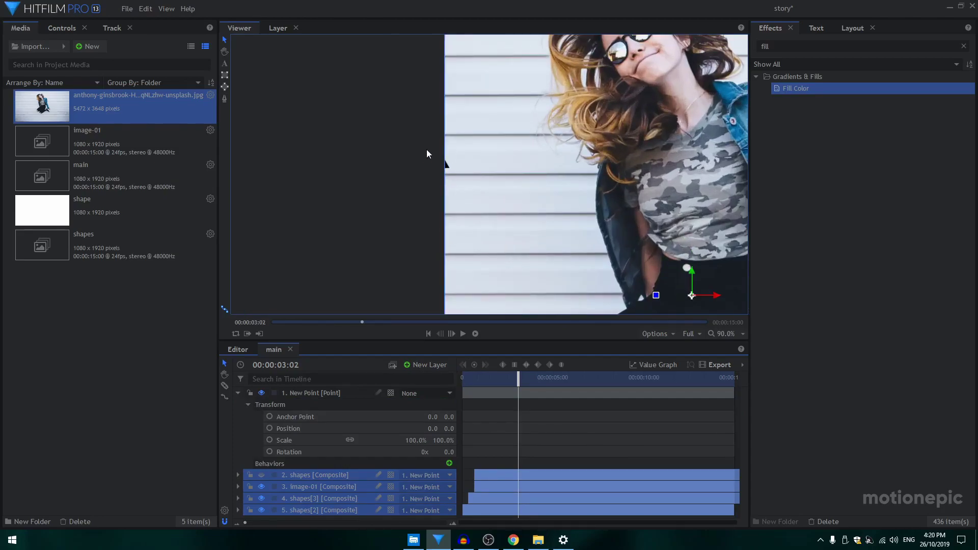
left_click_drag(416, 440, 431, 440)
left_click(238, 393)
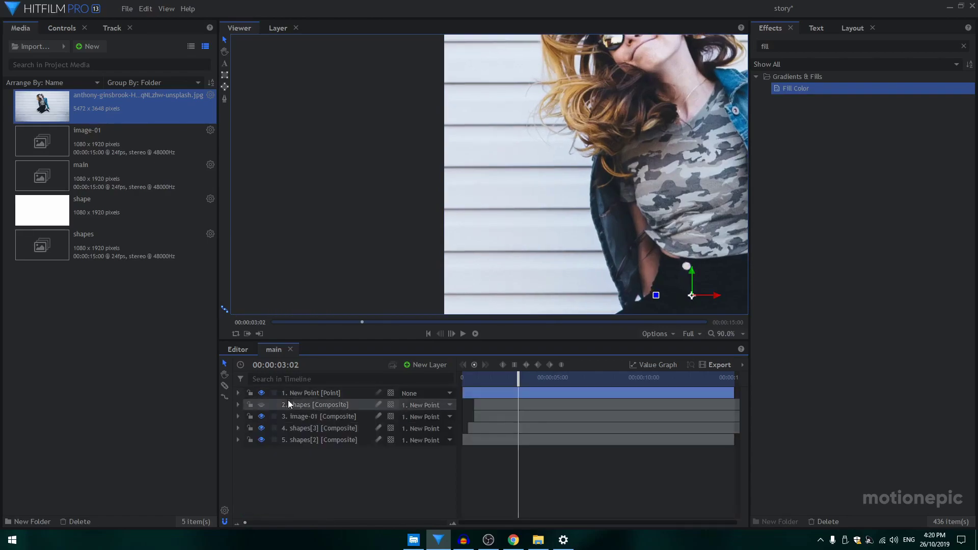
key("Delete")
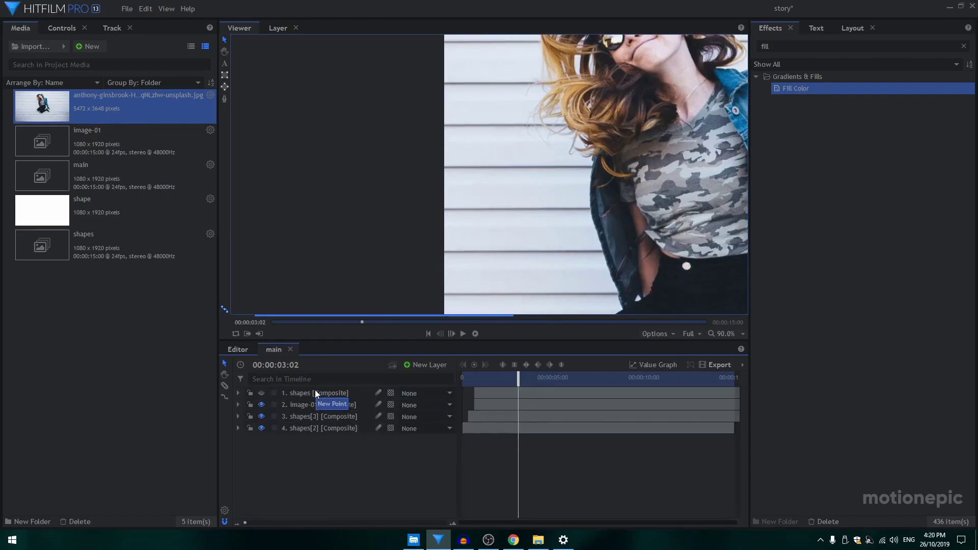
scroll(607, 218, "down", 6)
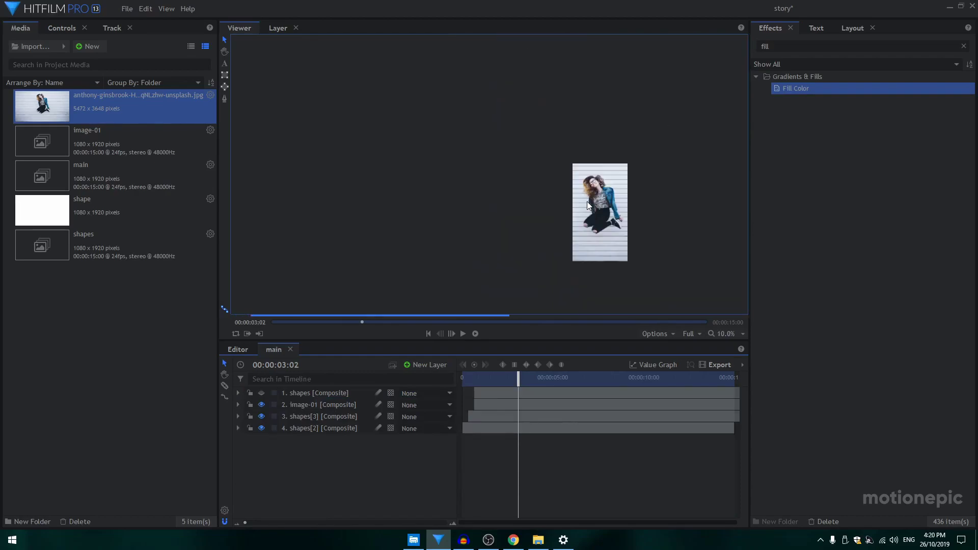
left_click_drag(638, 242, 515, 210)
scroll(511, 211, "up", 3)
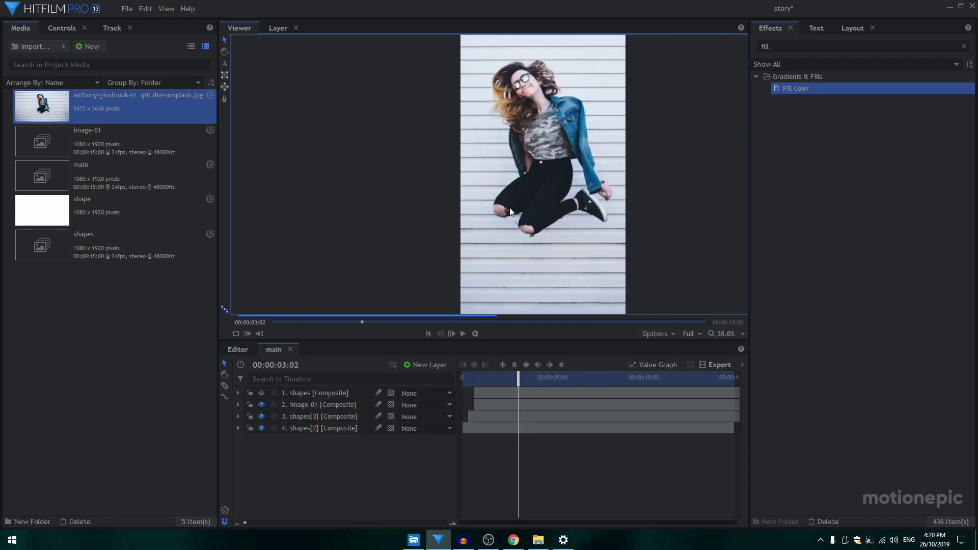
scroll(510, 211, "down", 1)
key("Home")
key("space")
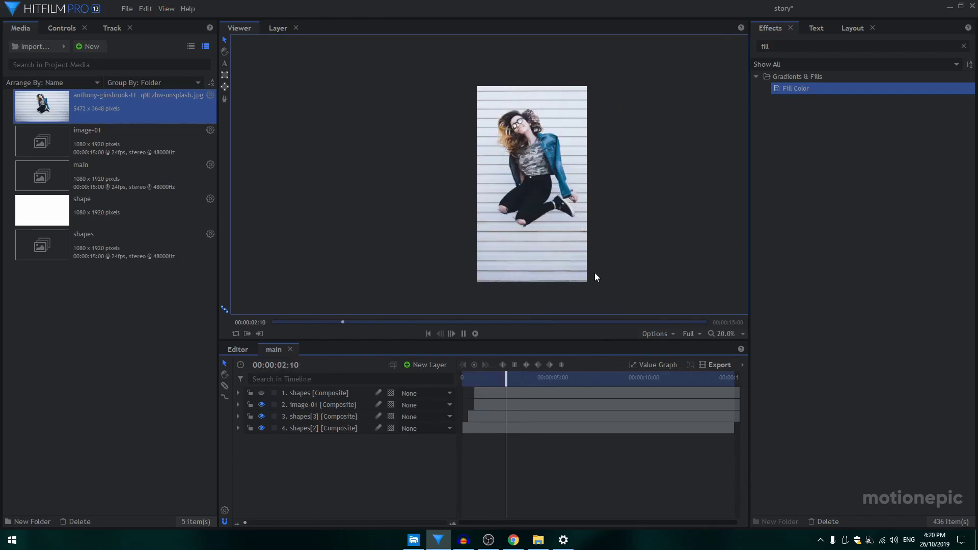
key("space")
mouse_move(494, 386)
left_mouse_down()
mouse_move(469, 387)
mouse_move(493, 388)
left_mouse_up()
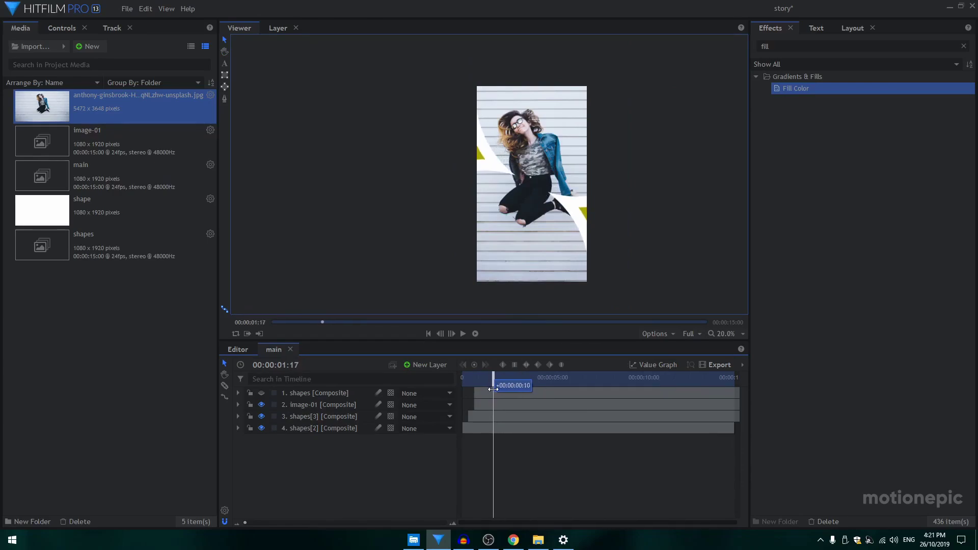
- Inside the shapes composite, add a New Grade layer and apply the Matte Cleaner effect
double_click(316, 396)
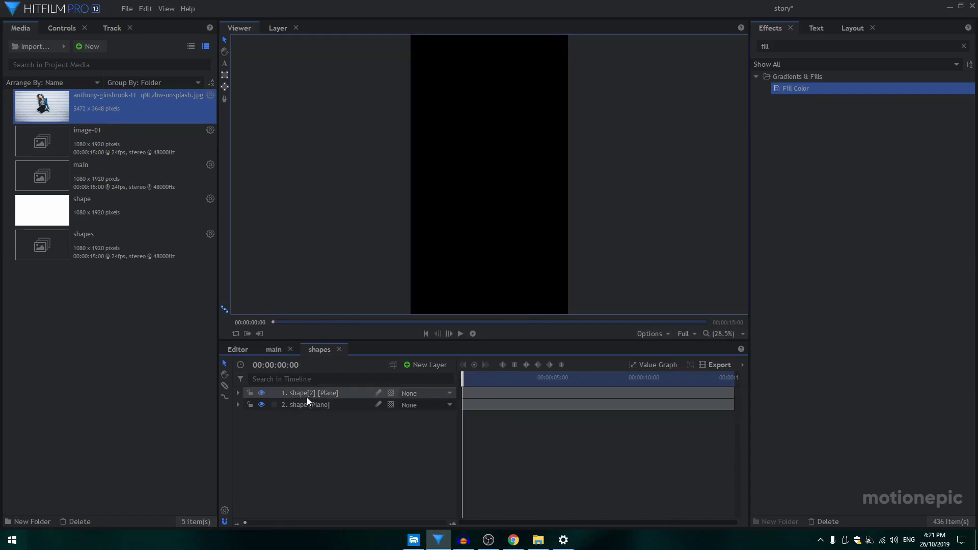
left_click(419, 363)
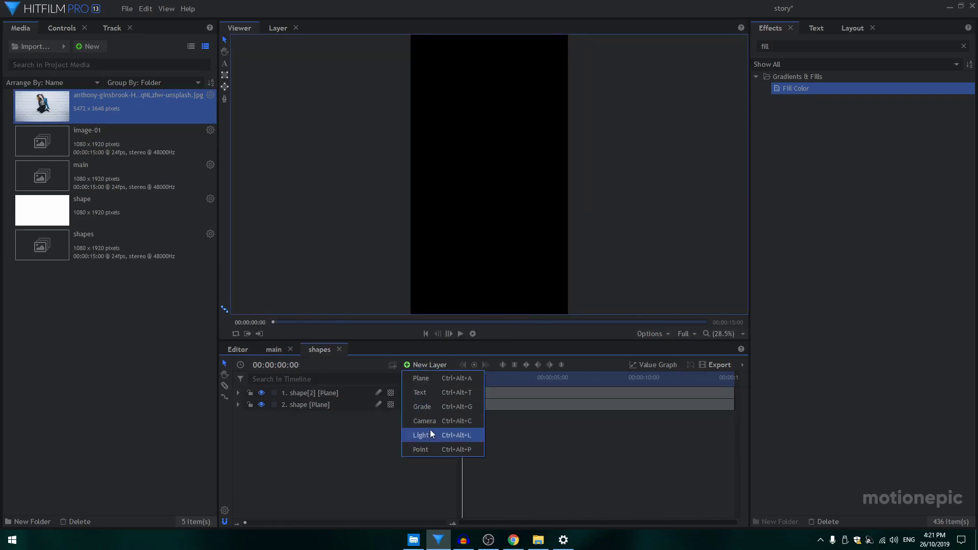
left_click(427, 407)
double_click(766, 46)
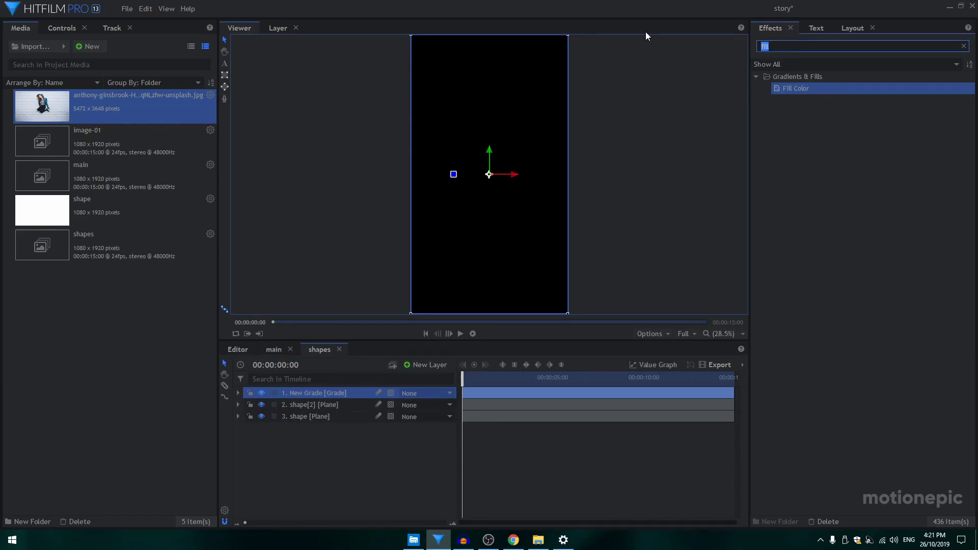
type("matte")
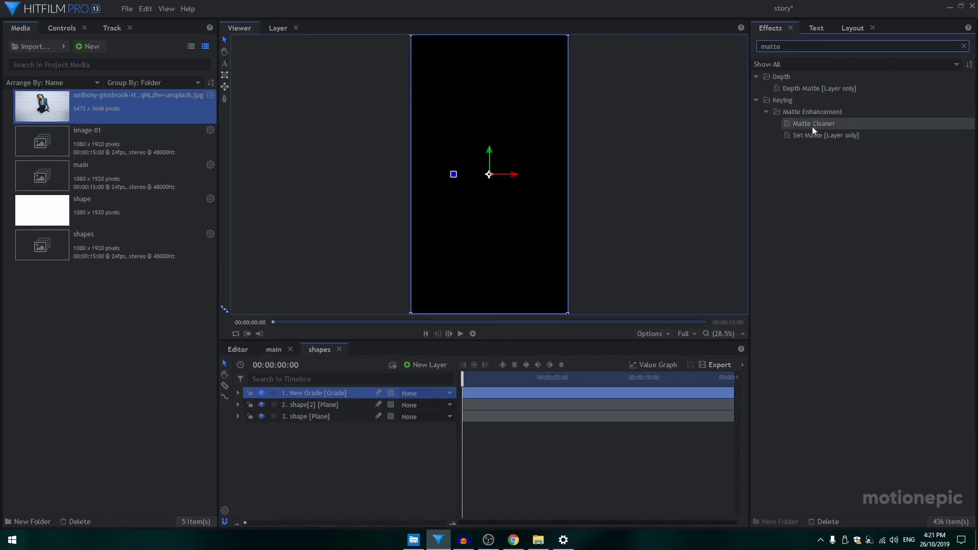
left_click_drag(802, 125, 301, 398)
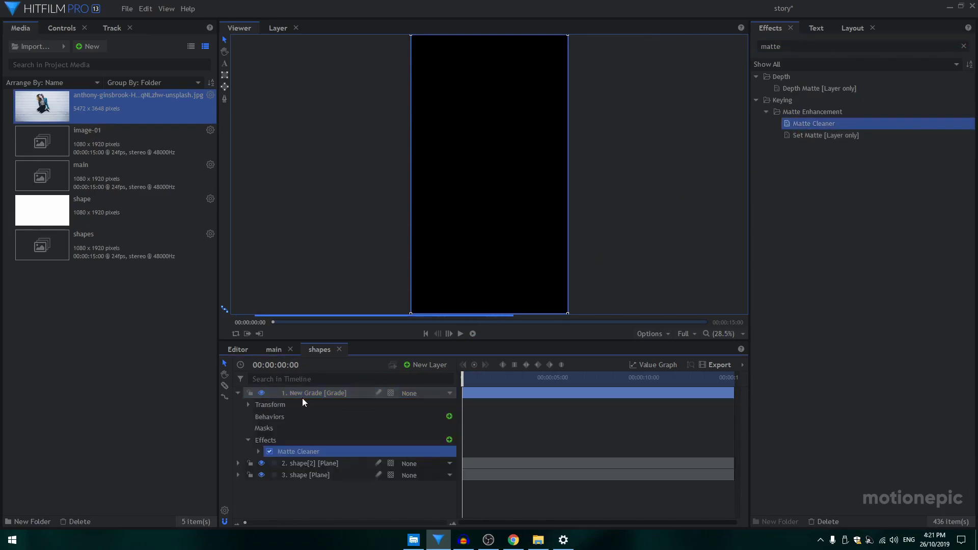
- Set Matte Cleaner Smooth to 125 px and Choke to 34 px, checking the matte over time
left_click(49, 33)
left_click(19, 139)
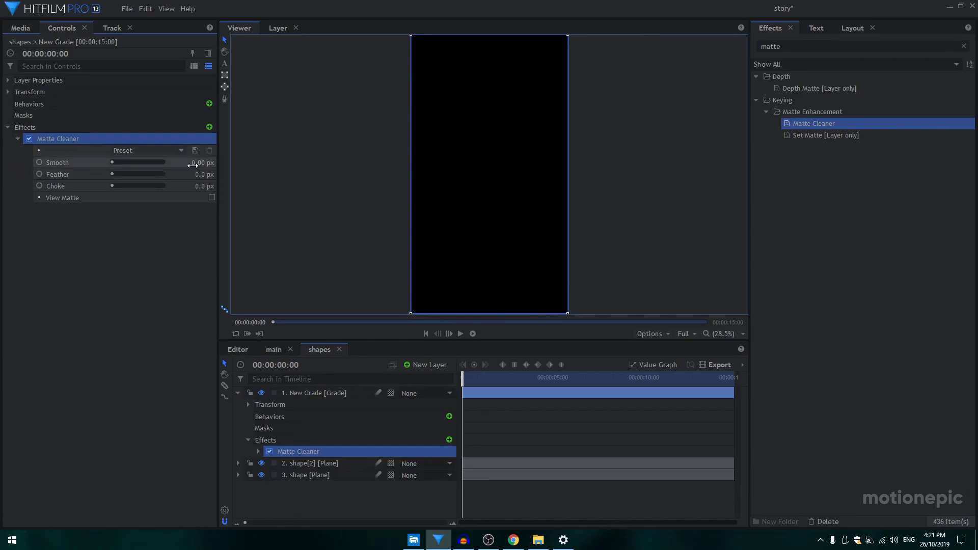
left_click_drag(203, 163, 214, 162)
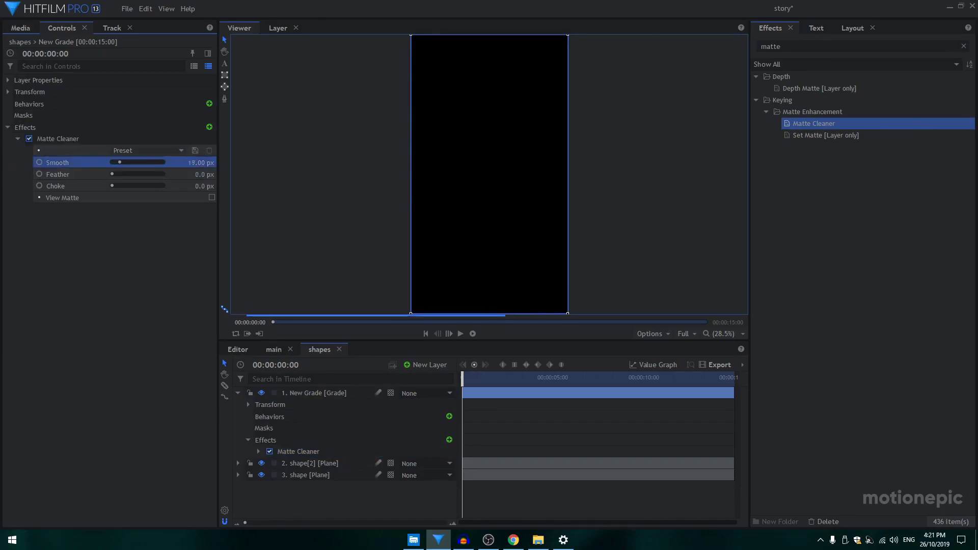
left_click_drag(462, 379, 481, 388)
left_click_drag(201, 186, 254, 163)
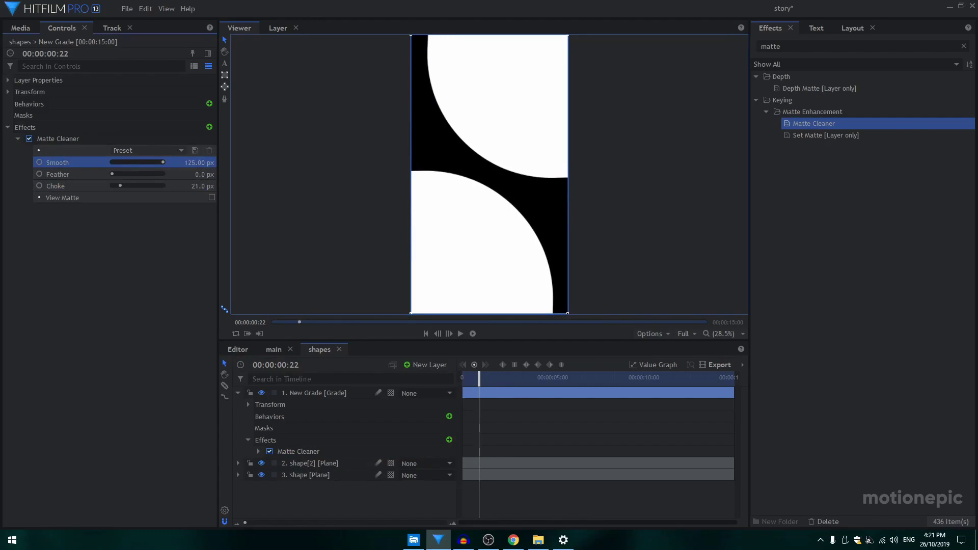
mouse_move(476, 383)
left_mouse_down()
mouse_move(485, 381)
mouse_move(474, 377)
left_mouse_up()
left_click_drag(202, 186, 213, 186)
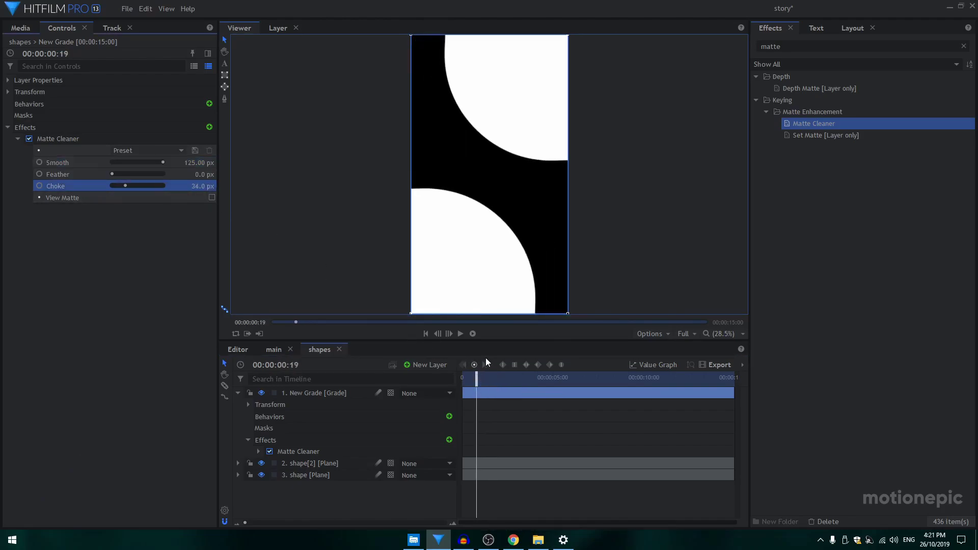
left_click_drag(476, 378, 526, 383)
- Enlarge the shape plane slightly in the Viewer so it overfills the frame
left_click(238, 393)
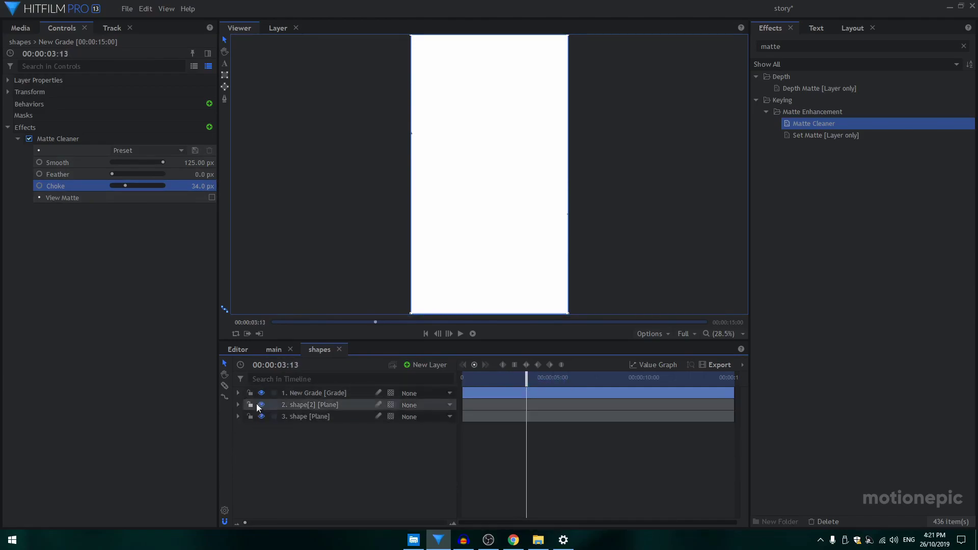
left_click(426, 364)
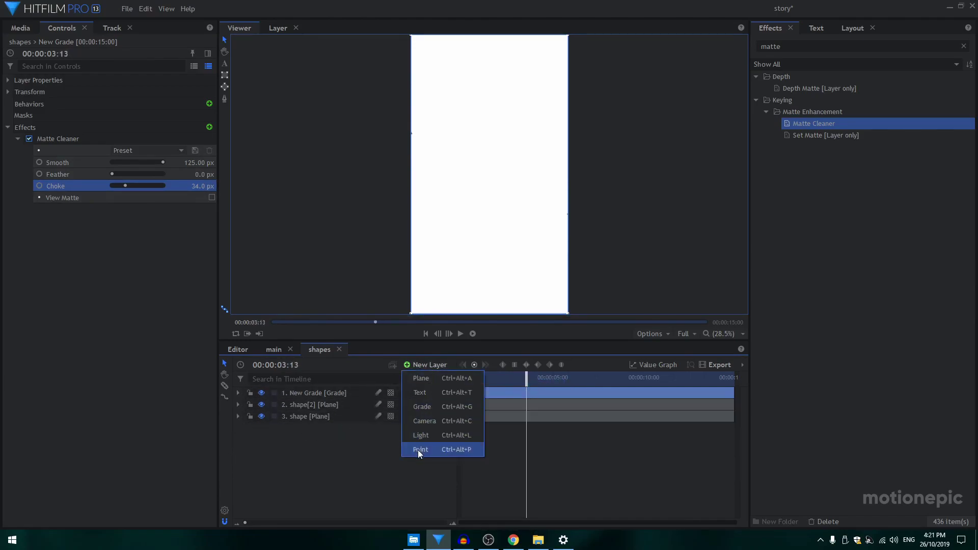
left_click(305, 416)
scroll(467, 171, "down", 4)
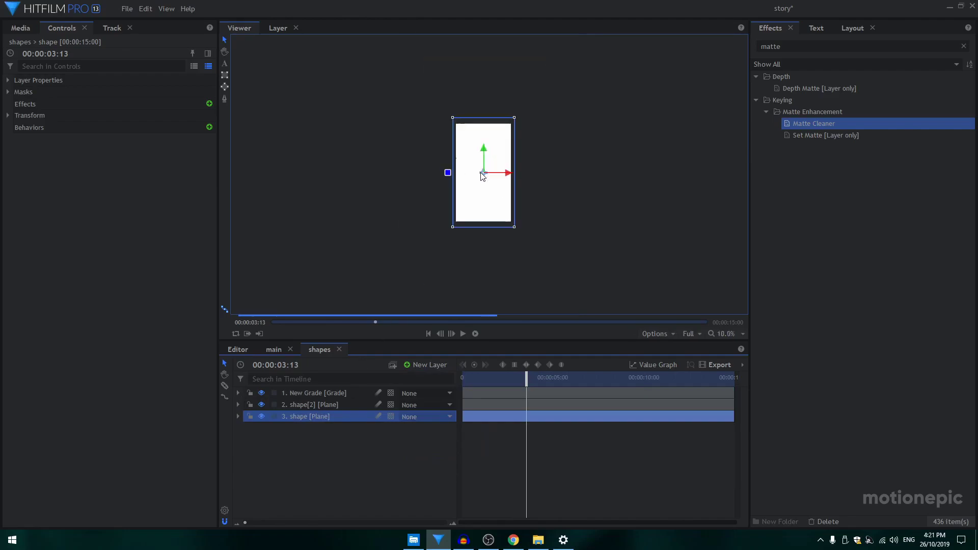
scroll(463, 159, "up", 6)
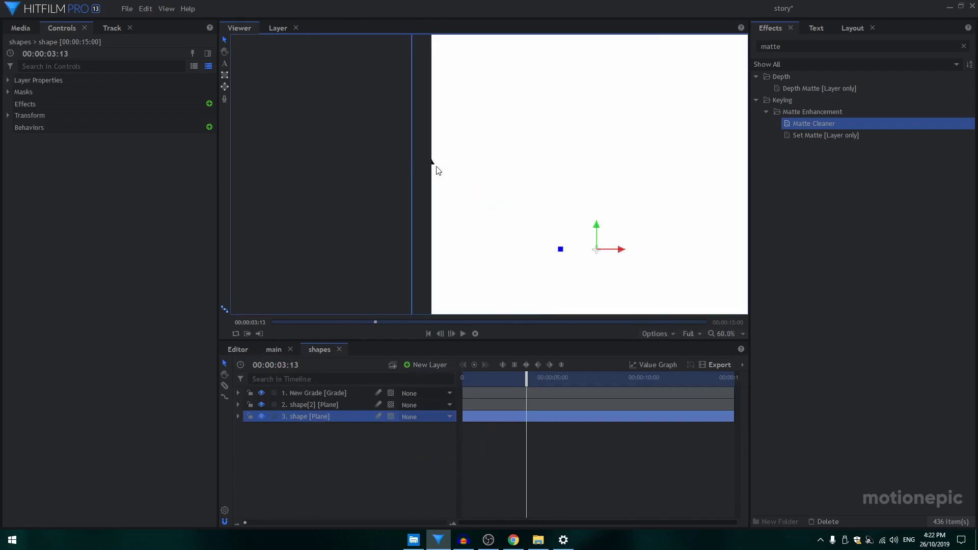
scroll(436, 170, "down", 3)
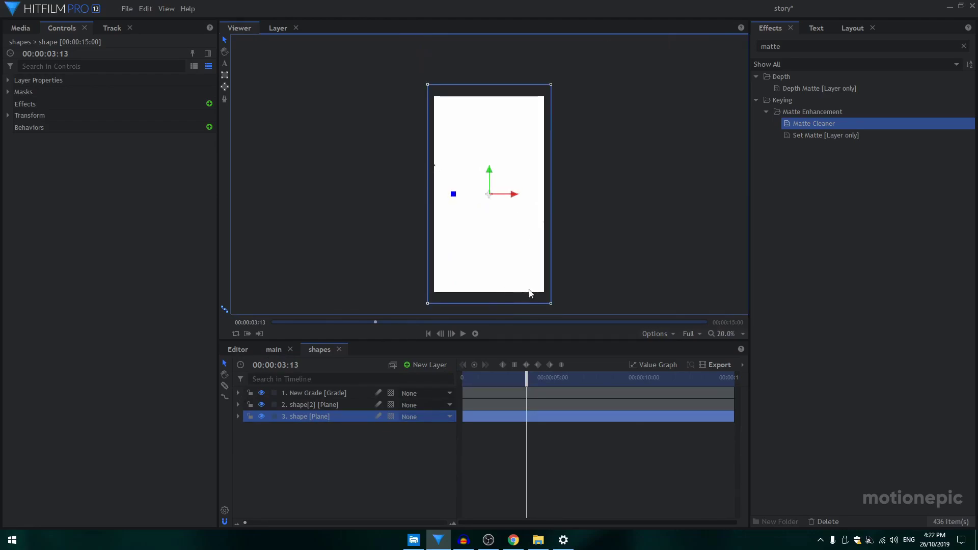
left_click_drag(550, 303, 552, 304)
- Enlarge the shape[2] plane slightly, then return to the main composite at its start
left_click(313, 404)
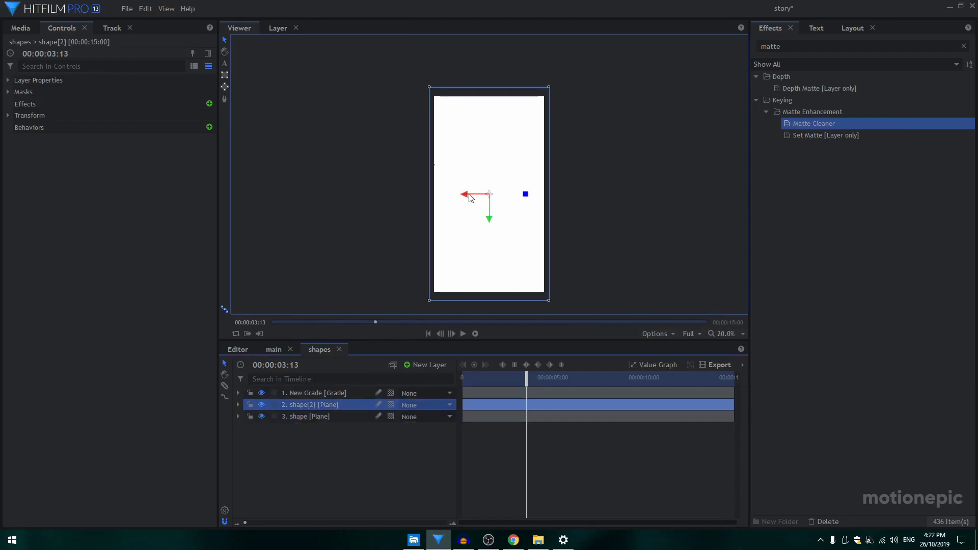
left_click_drag(428, 95, 426, 100)
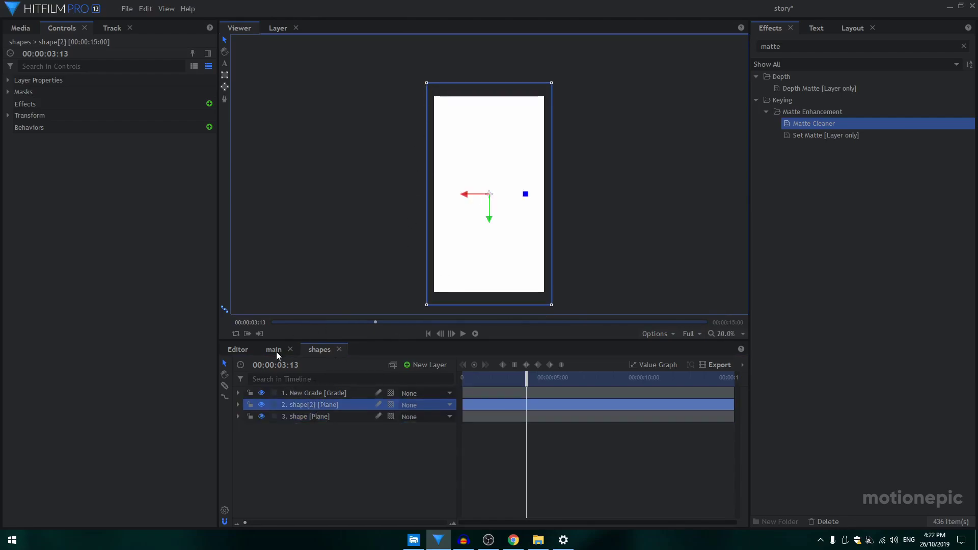
left_click(276, 351)
left_click(458, 380)
- Preview the shape wipe in the main composite from the start
left_click_drag(458, 380, 497, 389)
key("Home")
key("space")
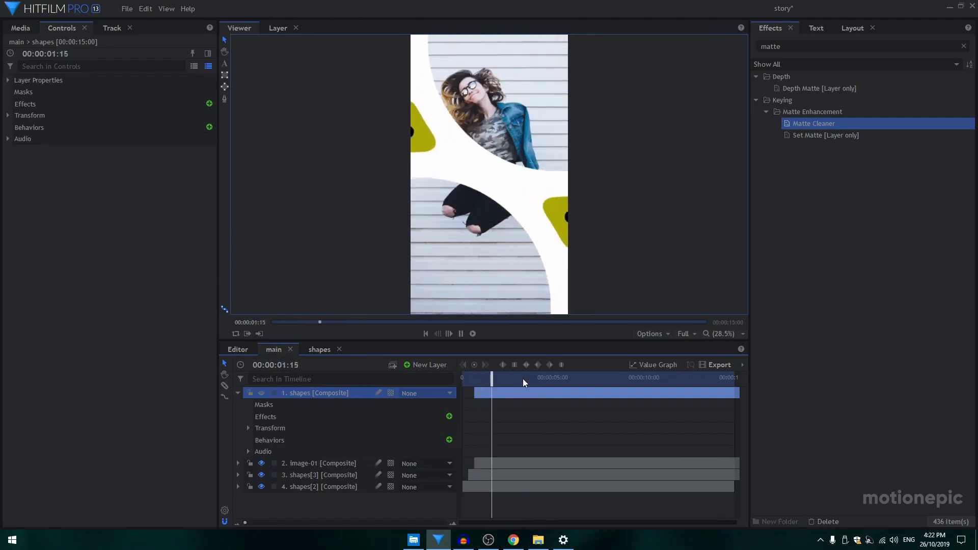
key("space")
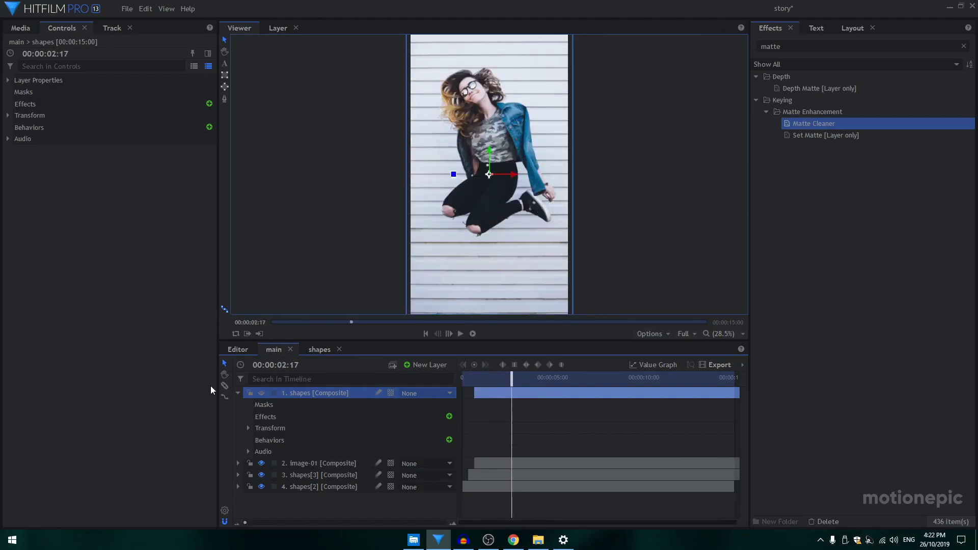
- Keyframe the image-01 photo's Scale at 120% at the start
left_click(237, 393)
left_click(303, 470)
scroll(539, 168, "down", 1)
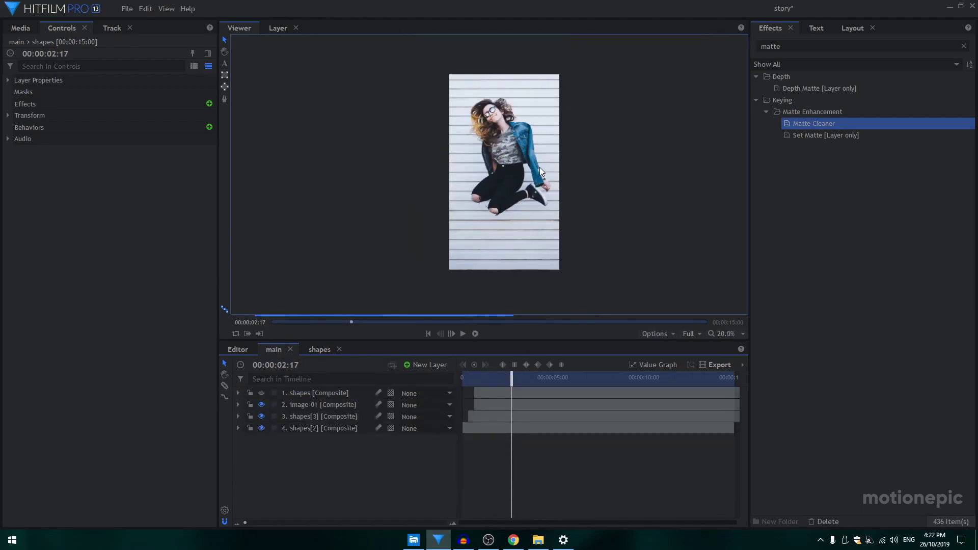
left_click(301, 405)
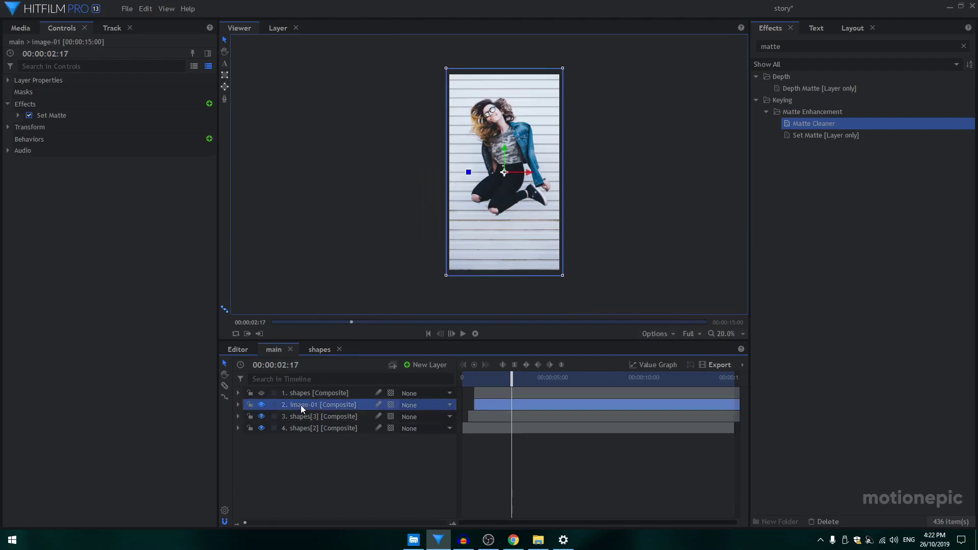
left_click(237, 404)
left_click(248, 439)
left_click(248, 439)
mouse_move(481, 377)
left_mouse_down()
mouse_move(469, 377)
mouse_move(475, 369)
left_mouse_up()
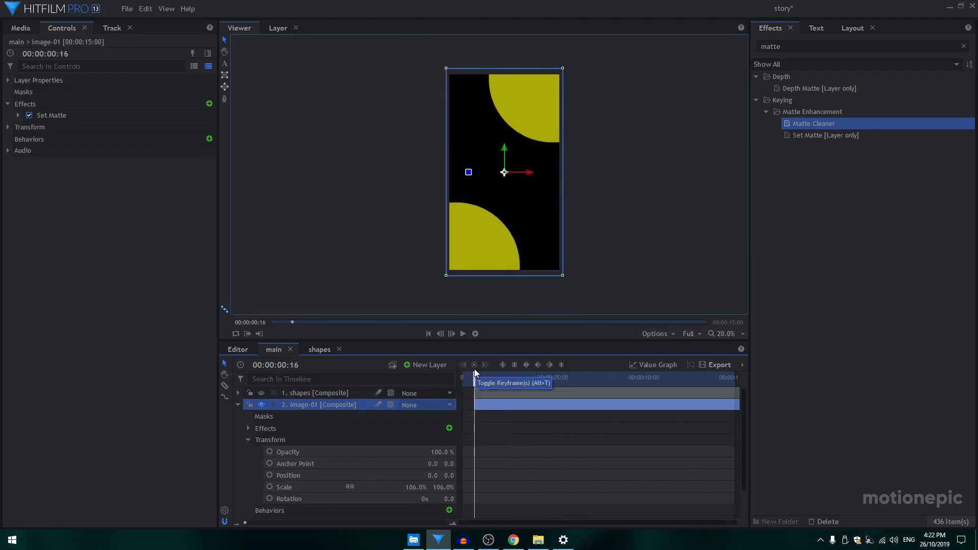
left_click(270, 487)
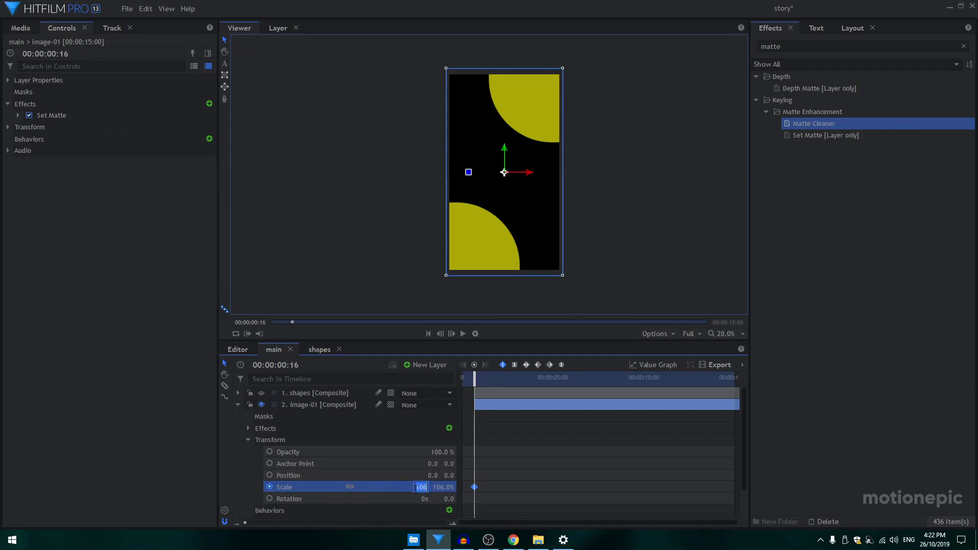
key("Return")
- Add a 106% Scale keyframe where the shapes reveal the photo, with smooth easing
mouse_move(504, 378)
left_mouse_down()
mouse_move(484, 378)
mouse_move(505, 379)
left_mouse_up()
left_click(417, 487)
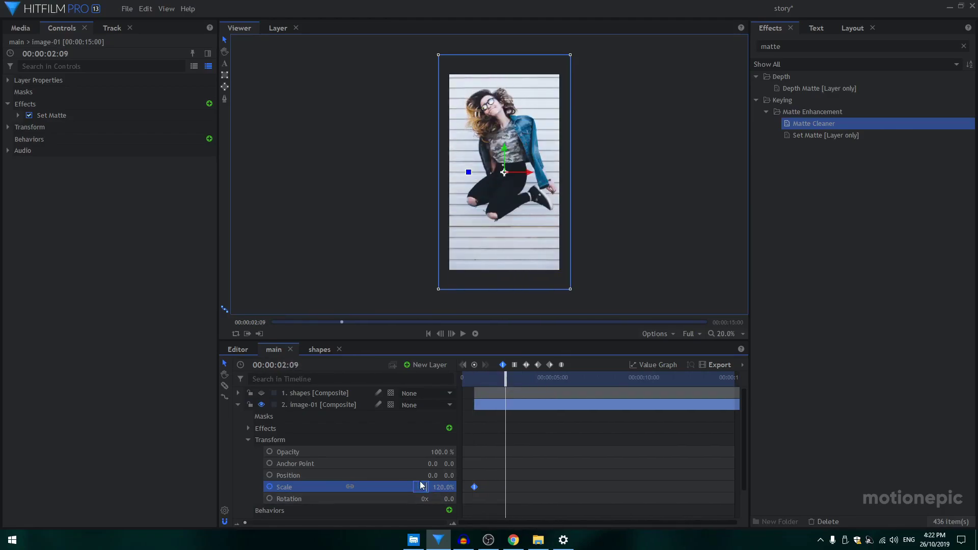
type("106")
key("Return")
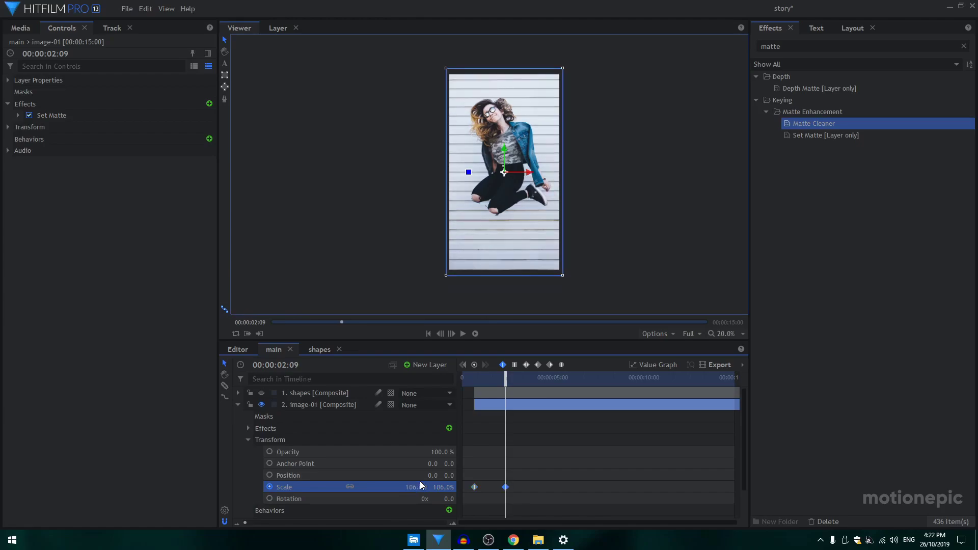
left_click(561, 365)
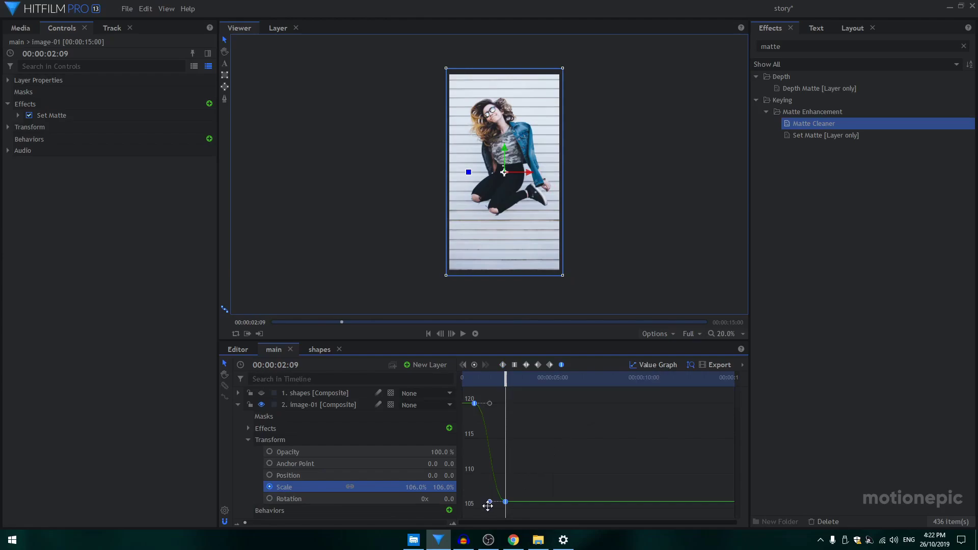
left_click_drag(489, 503, 452, 502)
- Review playback and drag the 106% Scale keyframe later in time
key("Home")
key("space")
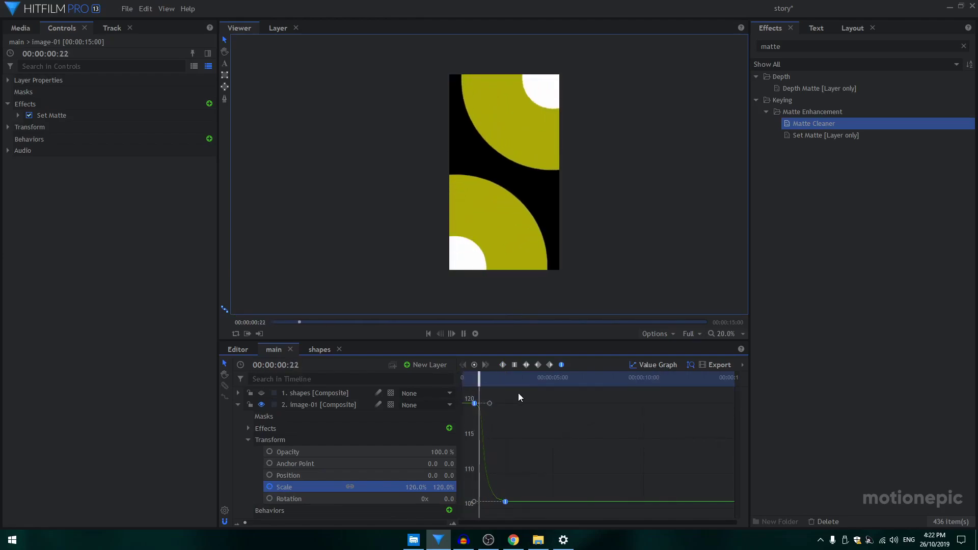
left_click(463, 378)
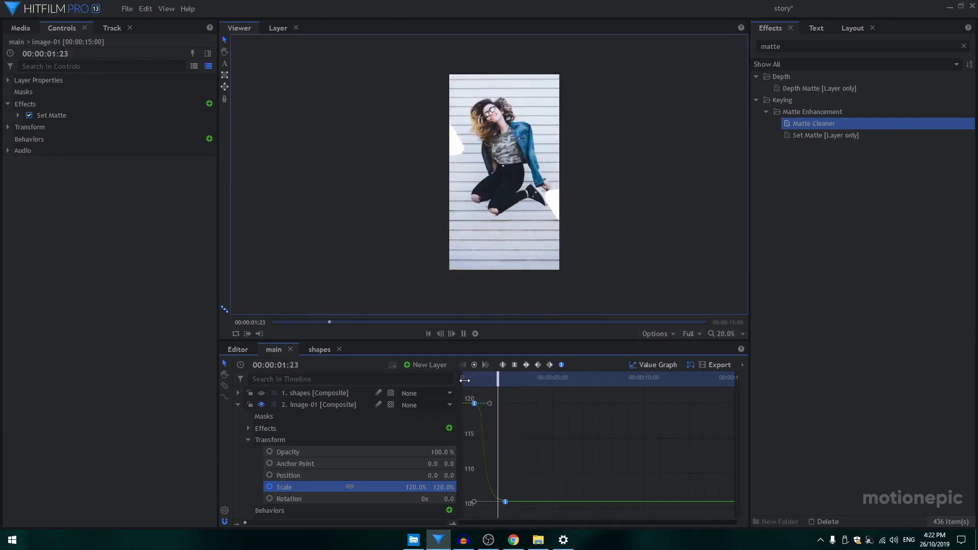
key("space")
left_click(657, 365)
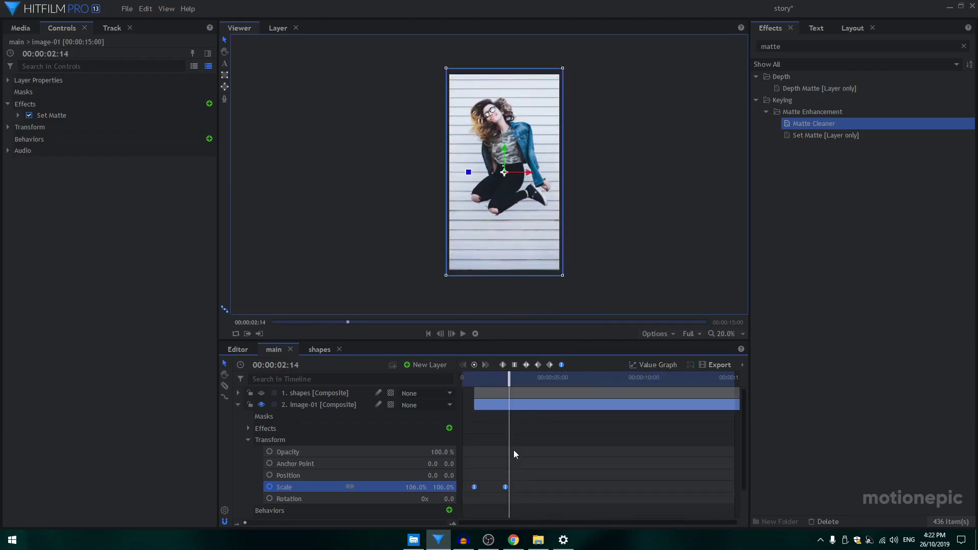
left_click(504, 487)
left_click_drag(503, 488, 521, 487)
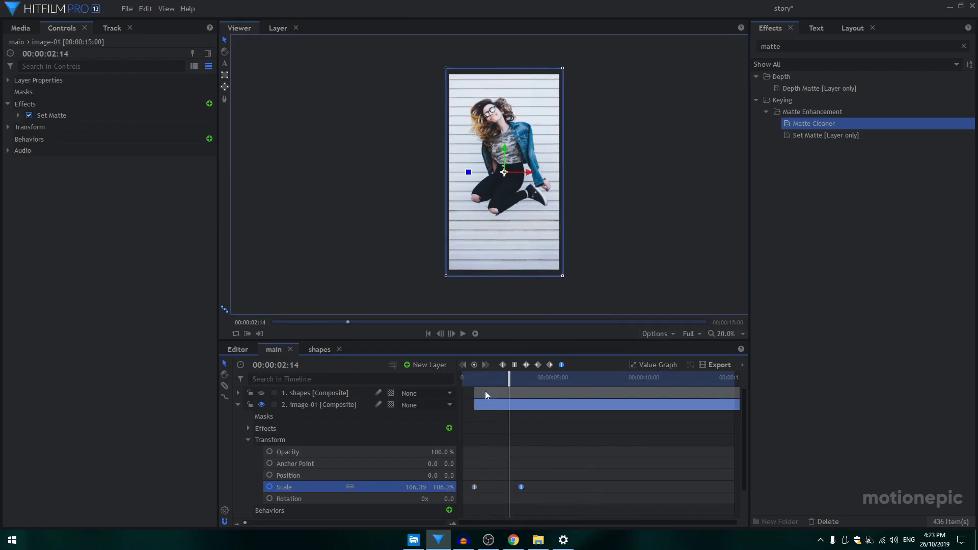
- Replay the photo zoom and fine-tune the second keyframe's timing
key("Home")
key("space")
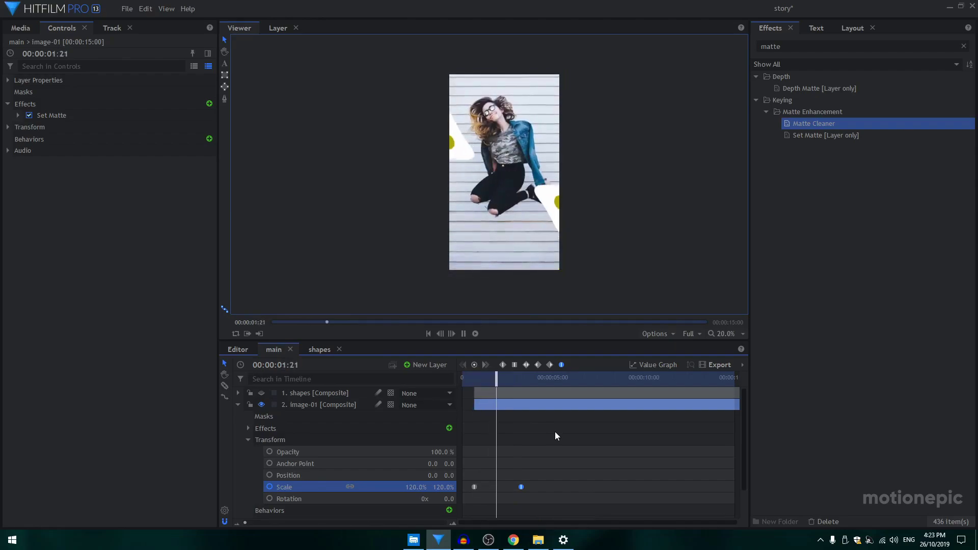
key("Home")
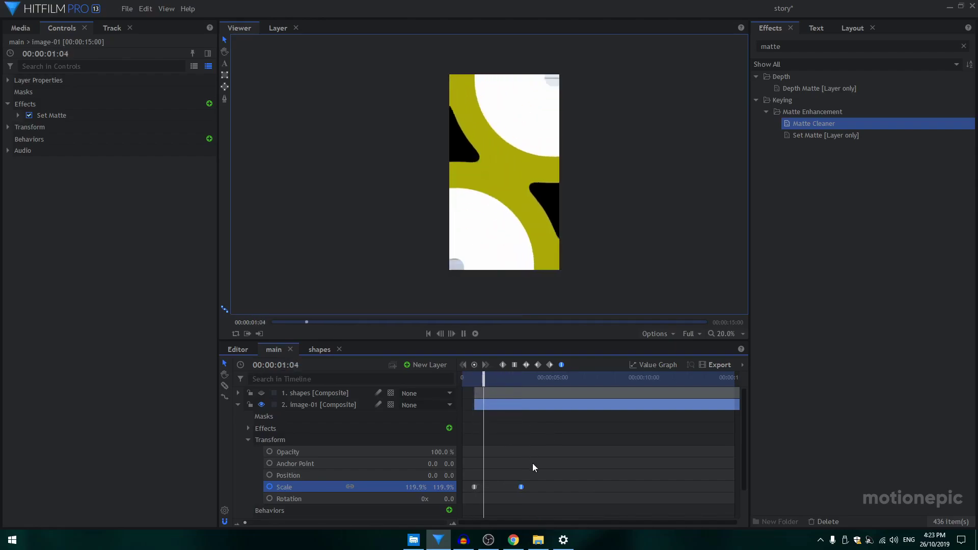
left_click_drag(521, 487, 479, 487)
key("space")
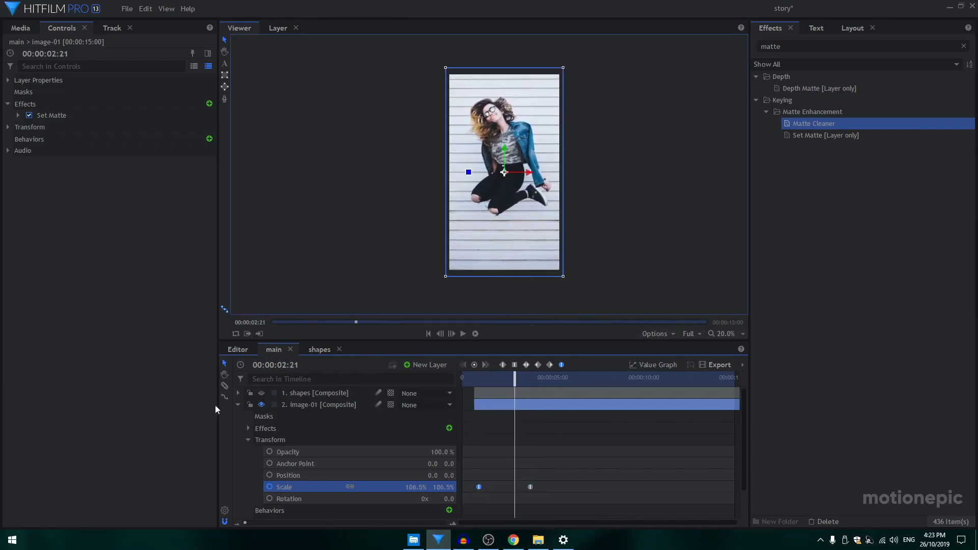
left_click(237, 404)
- Add a new text layer reading 'Swipe Up'
left_click(300, 451)
left_click(423, 364)
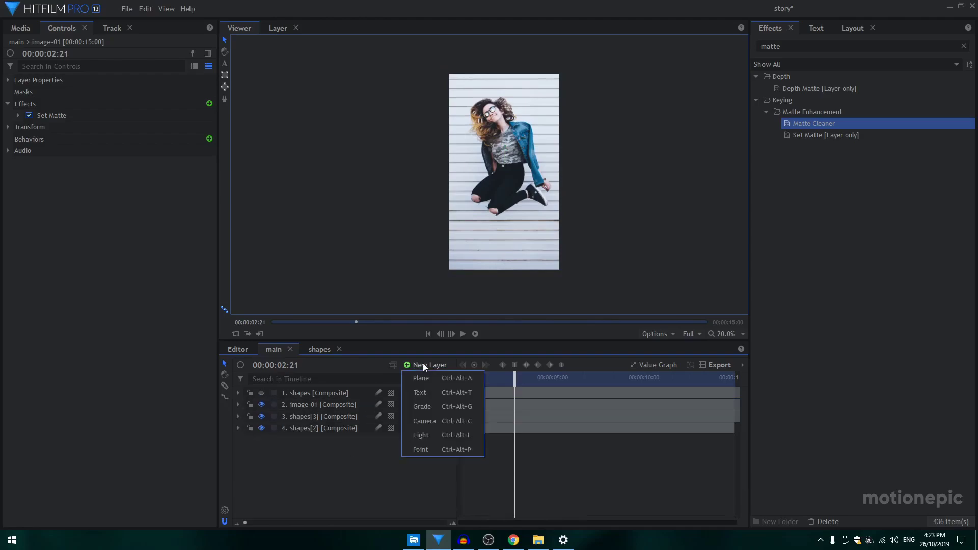
left_click(420, 392)
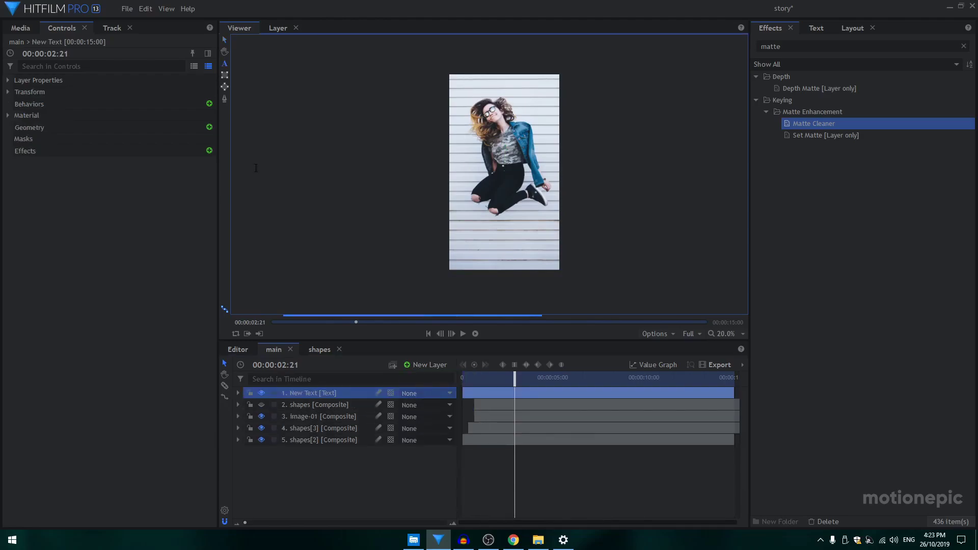
type("Swipe Up")
key("ctrl+a")
- Colour the text coral #ff5457 and move it near the photo's bottom
left_click(811, 27)
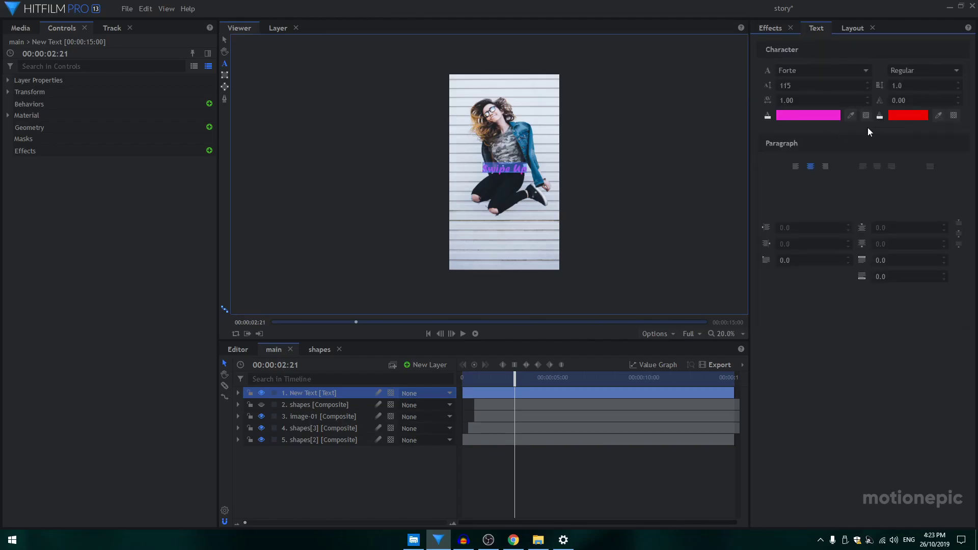
left_click(805, 117)
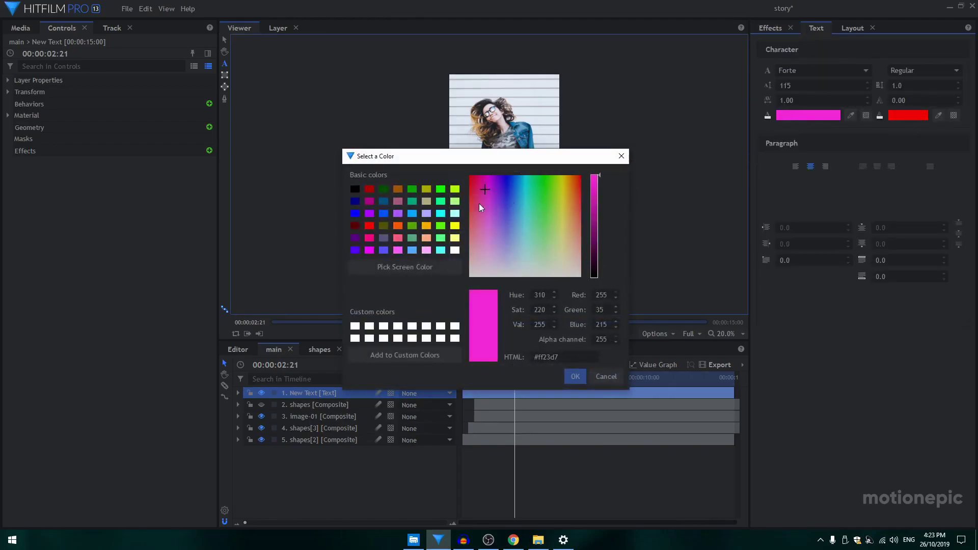
left_click(383, 202)
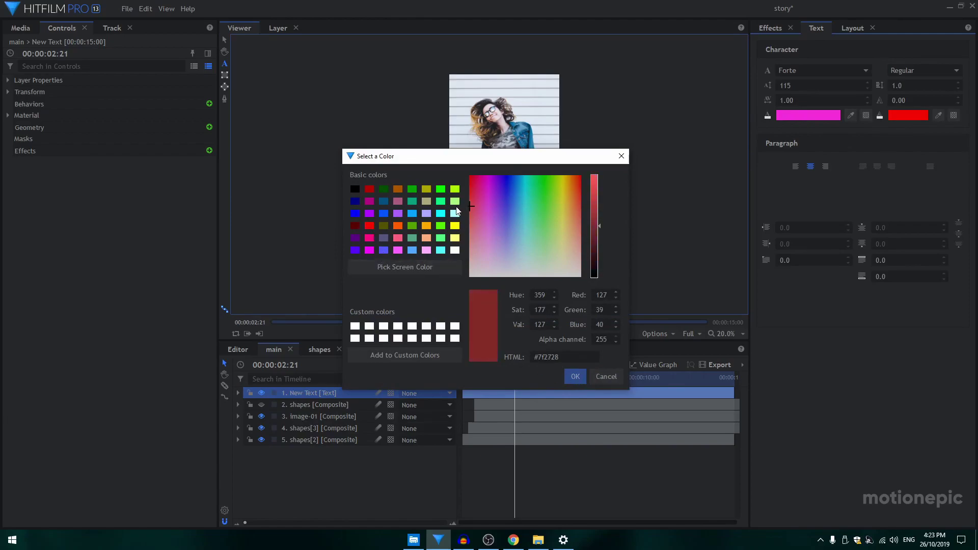
left_click(597, 176)
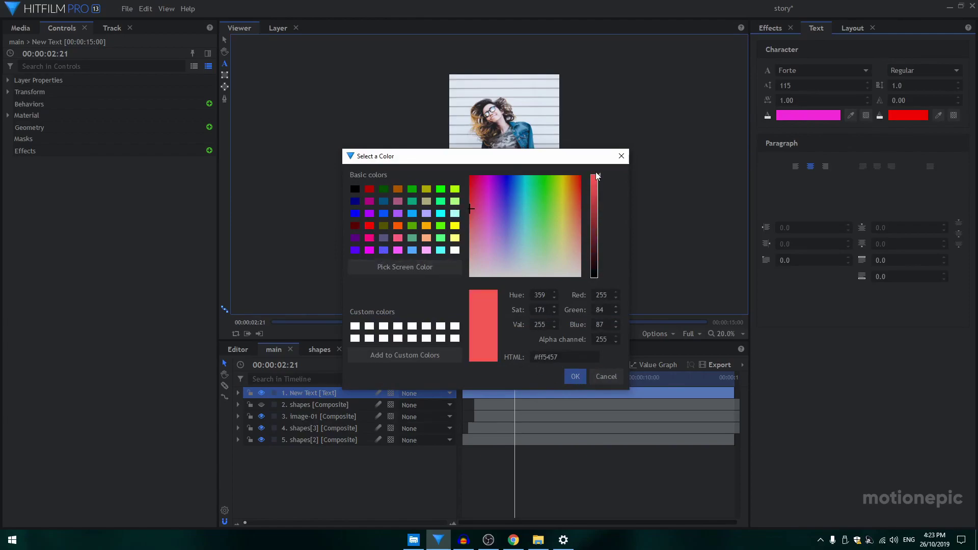
left_click(583, 376)
left_click_drag(504, 150, 491, 234)
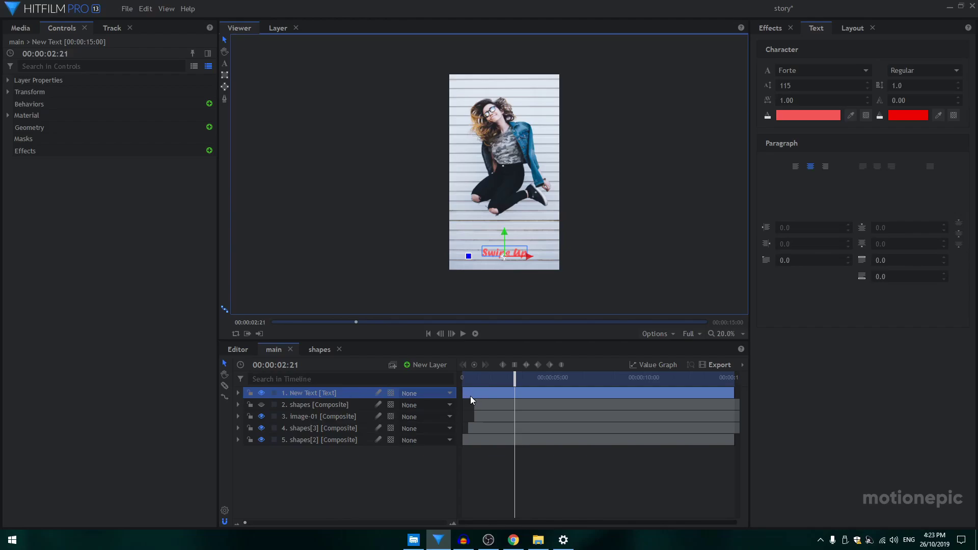
- Keyframe the text's Position below the frame at Y -1089 around 2:03
left_click_drag(475, 379, 501, 392)
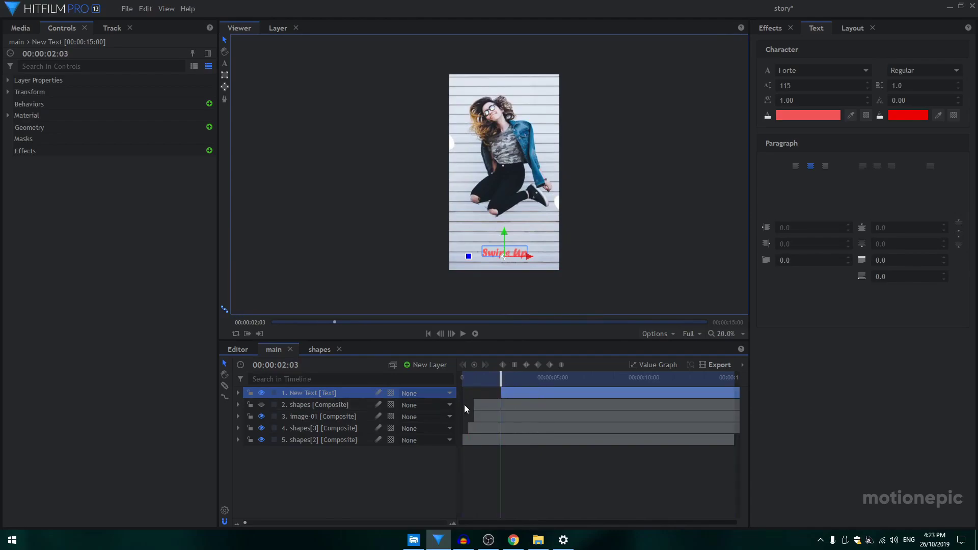
left_click(237, 393)
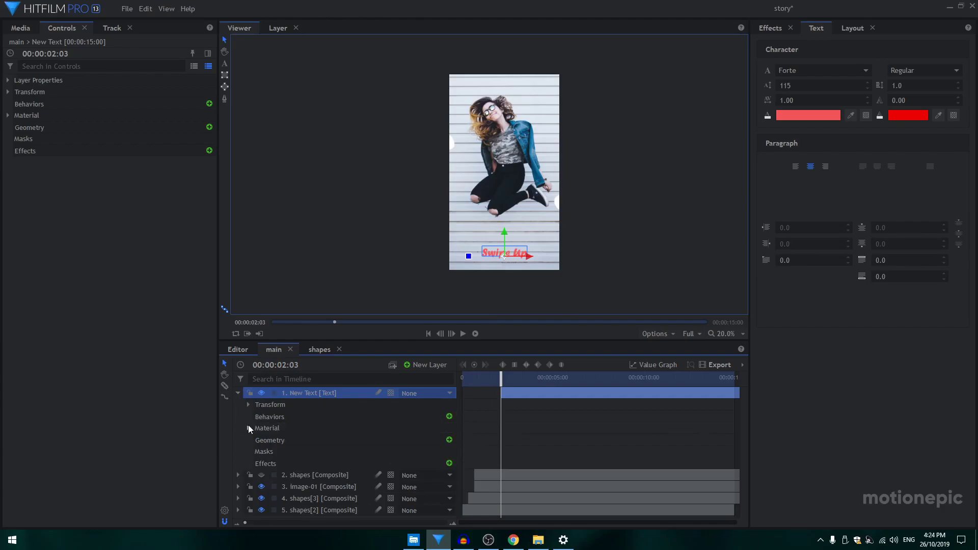
left_click(248, 405)
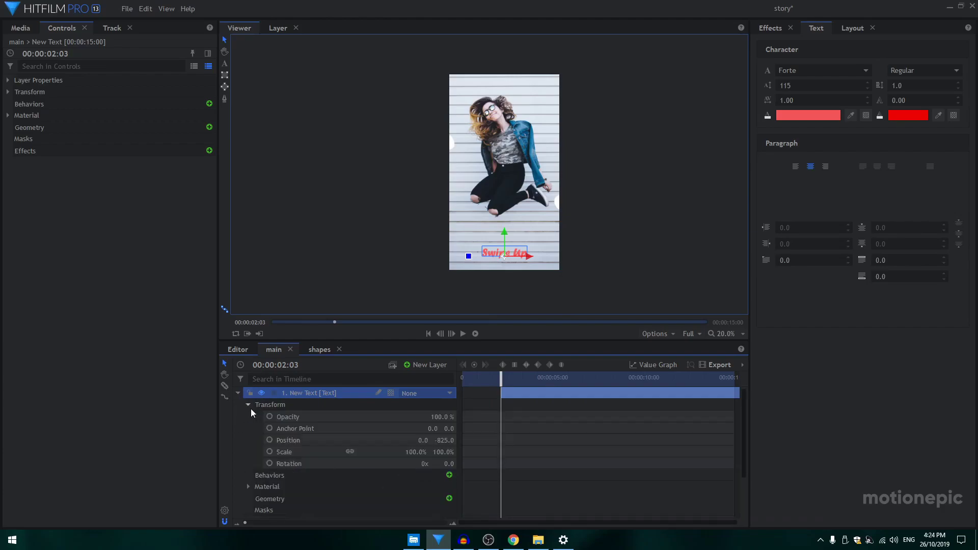
left_click(270, 441)
left_click_drag(457, 440, 379, 441)
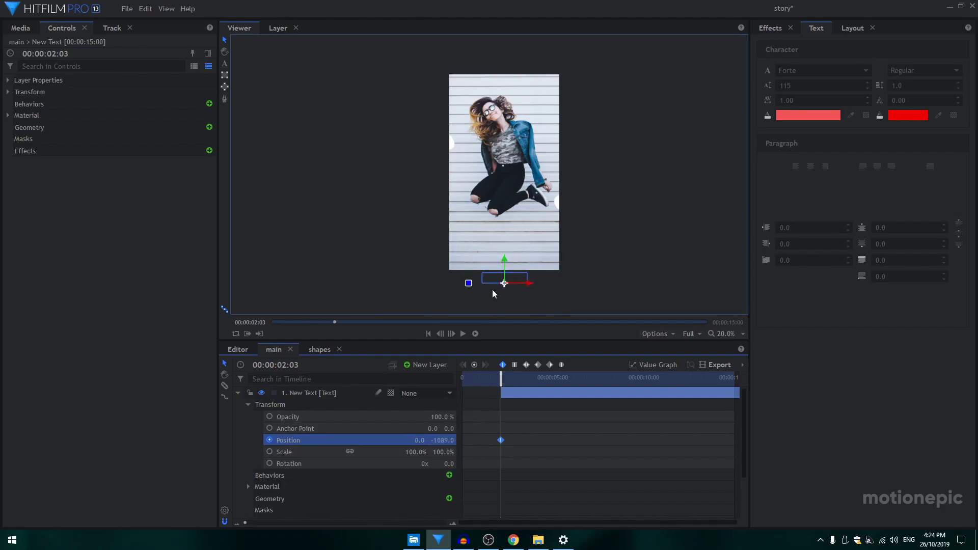
- Add a Position keyframe at Y -838 at 3:12 with smooth easing, and preview the slide
left_click_drag(500, 380, 528, 383)
left_click_drag(504, 283, 504, 257)
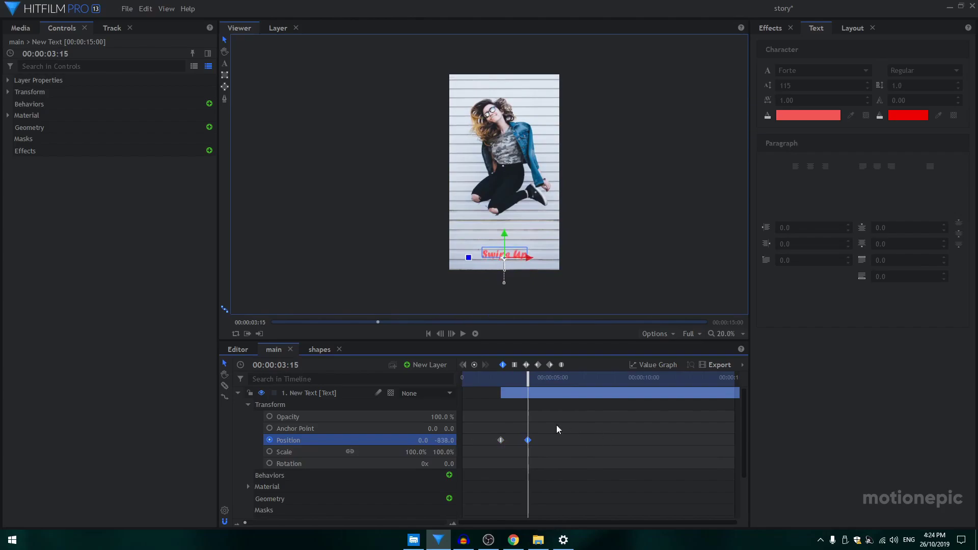
left_click(561, 365)
left_click(649, 365)
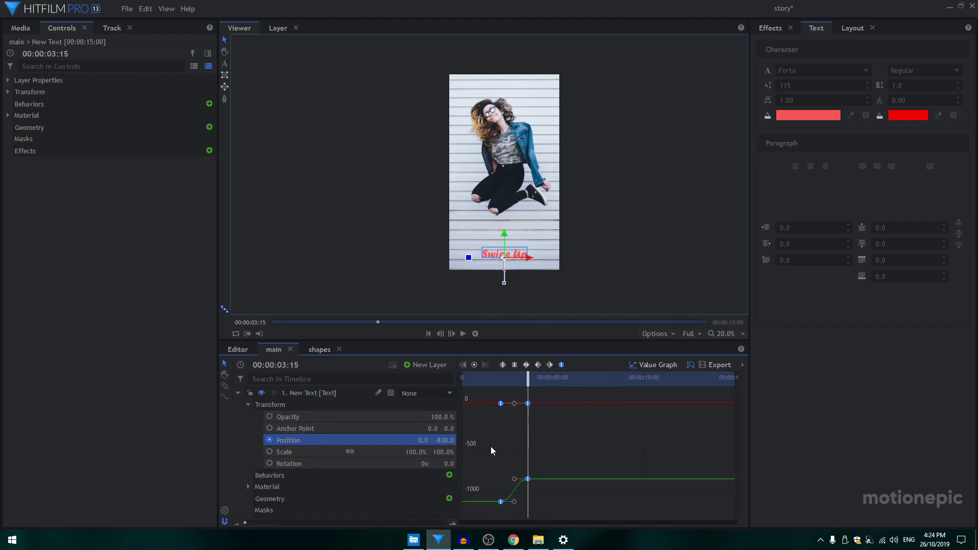
left_click(490, 377)
key("space")
key("space")
left_click(646, 367)
- Place the white shape plane from the Media panel directly beneath the text layer
left_click(238, 392)
left_click(295, 473)
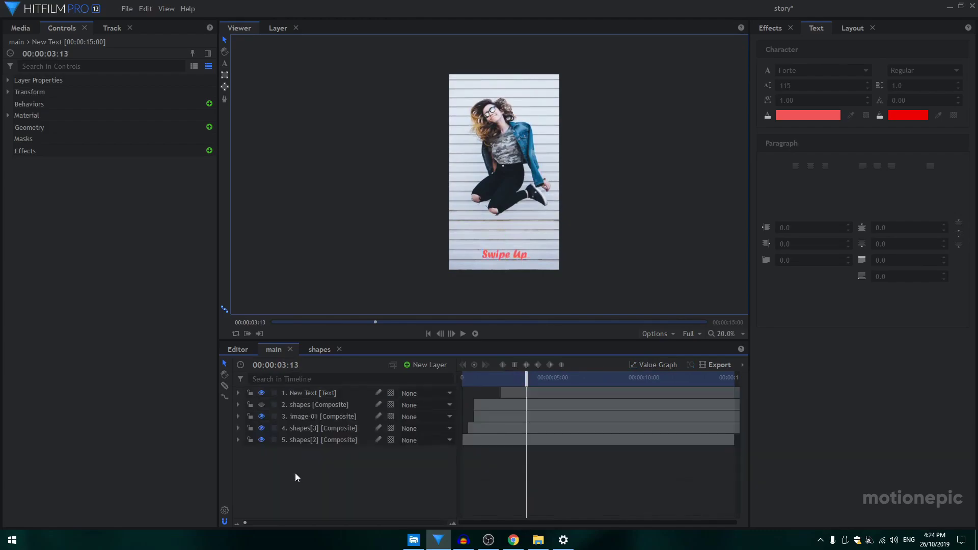
scroll(504, 262, "up", 3)
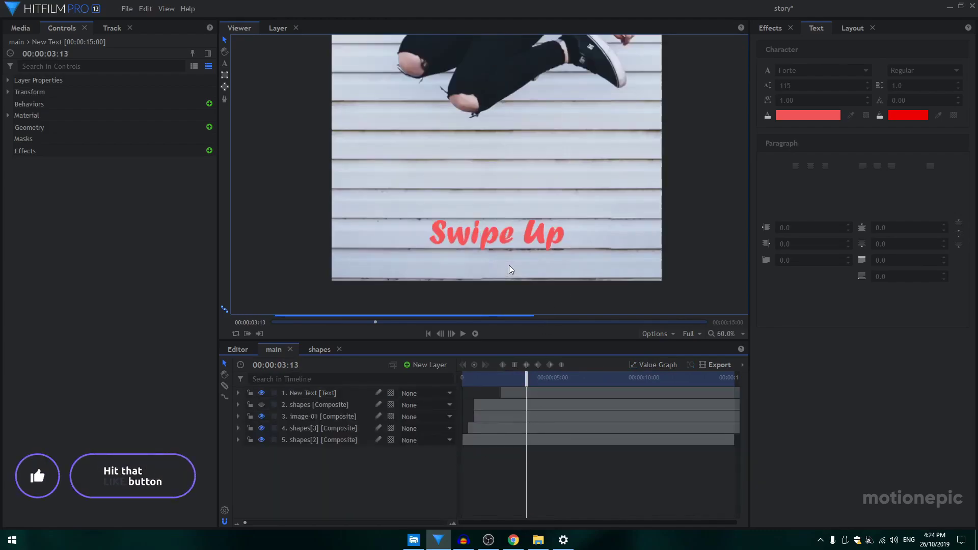
scroll(496, 240, "down", 2)
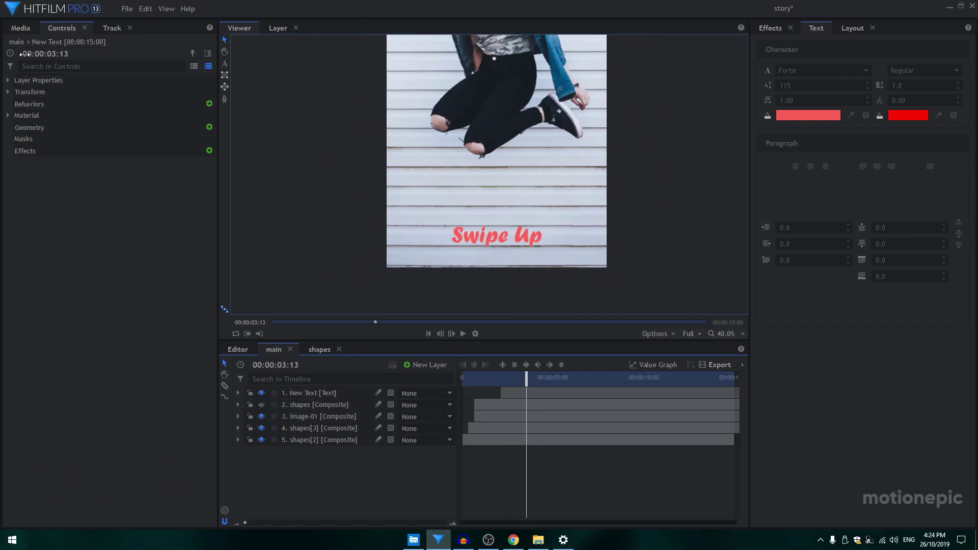
left_click(22, 33)
left_click_drag(99, 199, 319, 402)
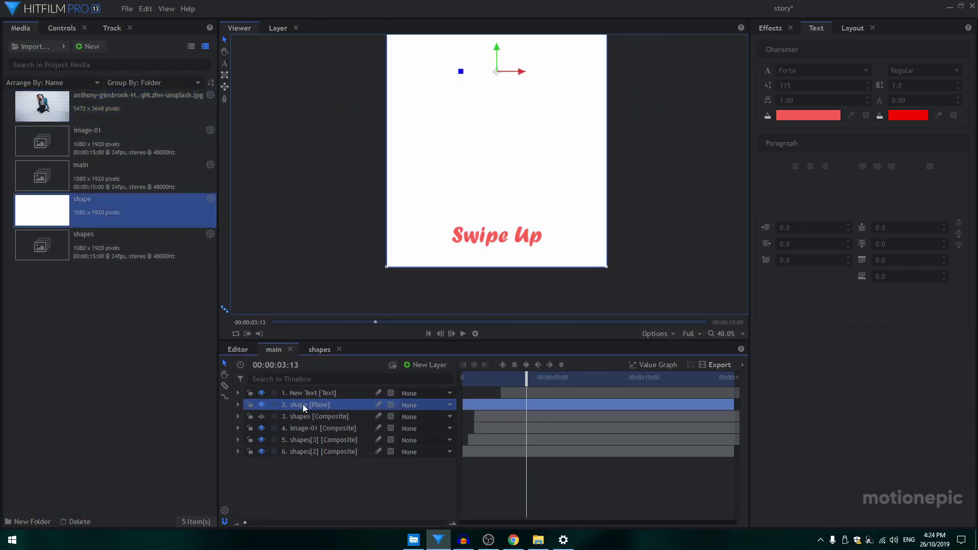
- Draw an elliptical mask on the white plane forming a blob across Swipe Up
left_click(225, 88)
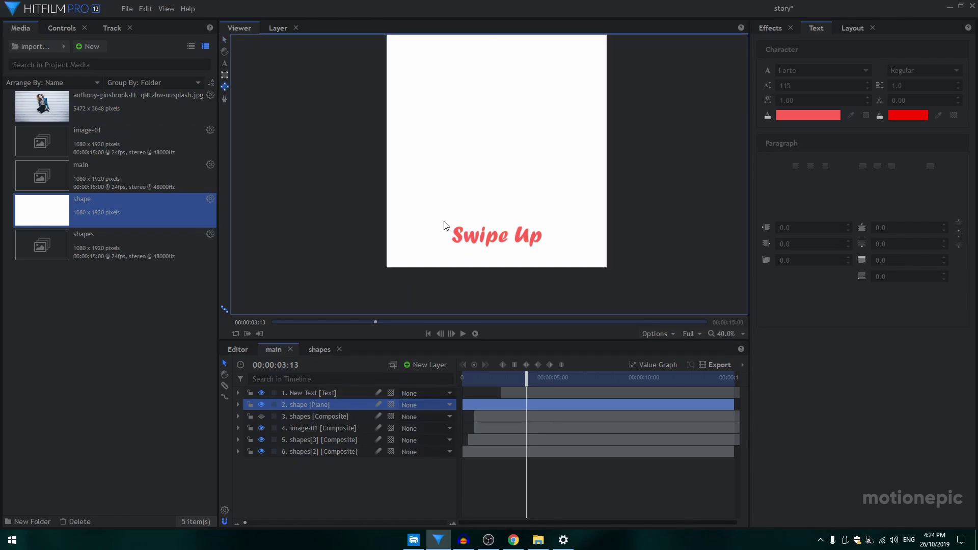
left_click_drag(449, 219, 500, 253)
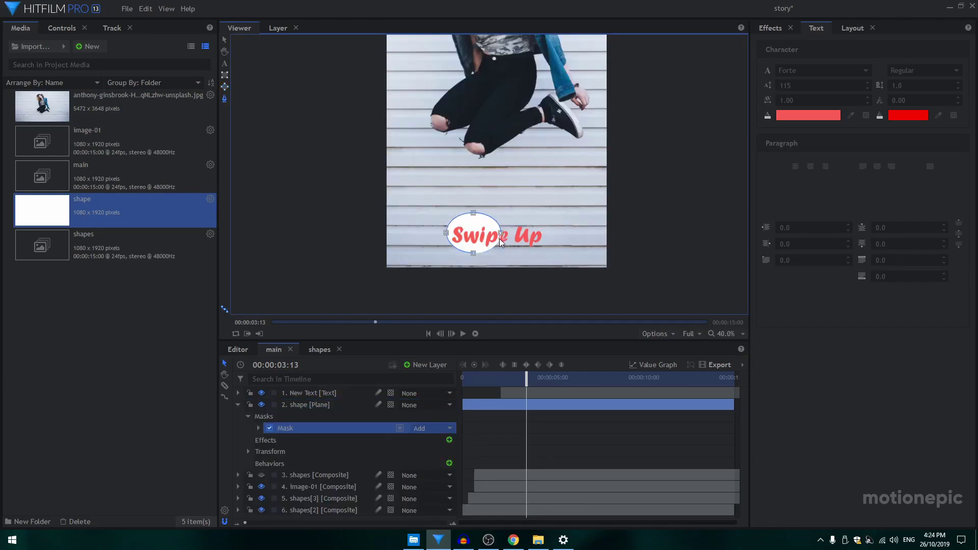
left_click_drag(498, 232, 483, 261)
left_click_drag(475, 212, 493, 211)
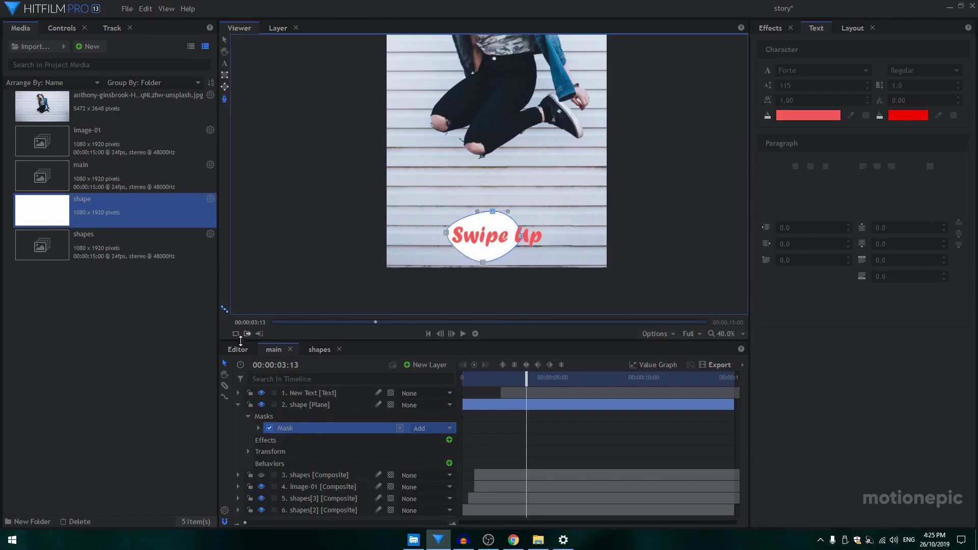
- Duplicate the blob mask, move the copy behind 'Up' and shrink it
left_click(284, 428)
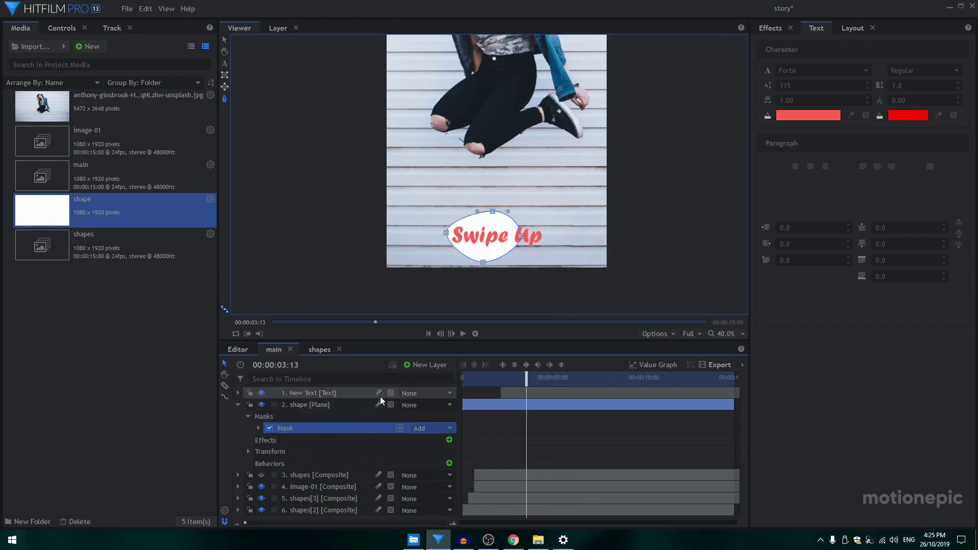
key("ctrl+d")
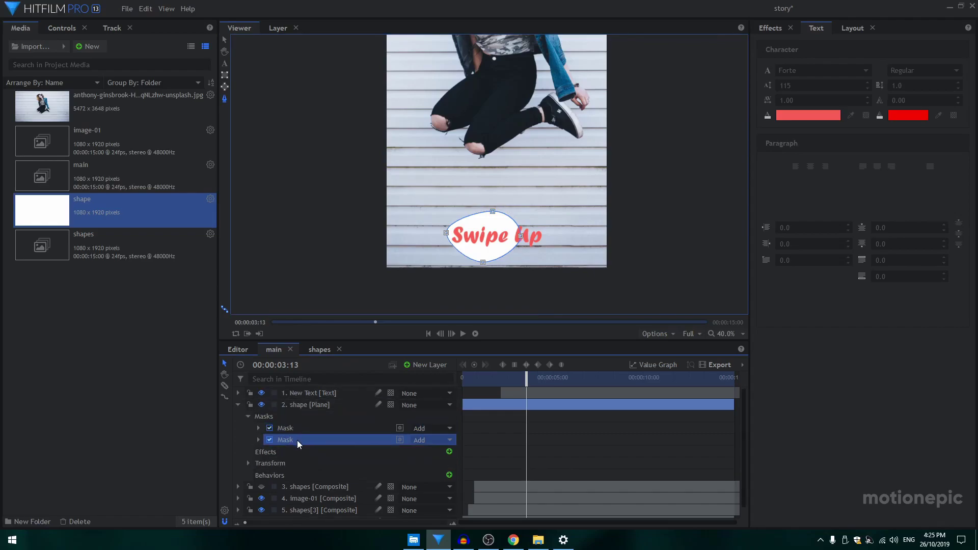
left_click(224, 39)
left_click_drag(476, 236, 536, 227)
left_click_drag(579, 201, 567, 210)
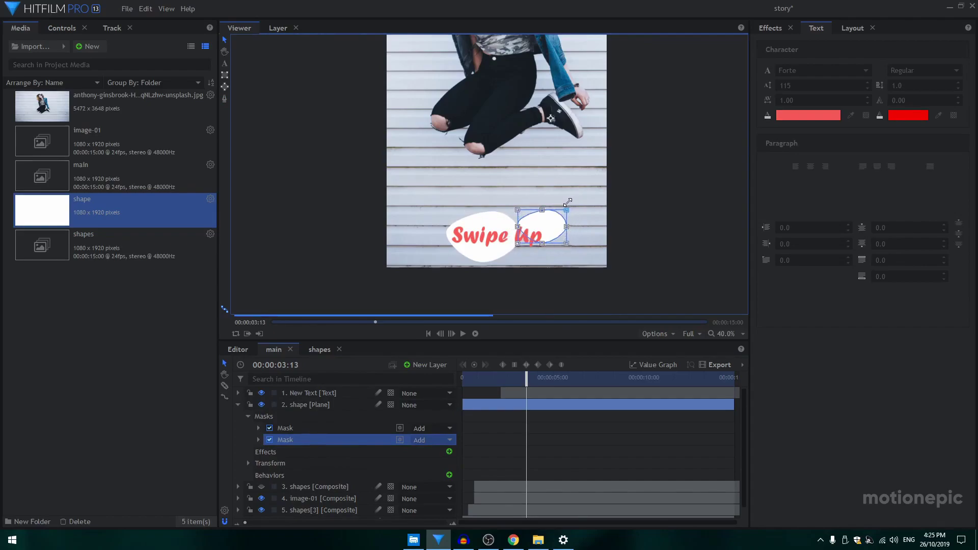
left_click(225, 100)
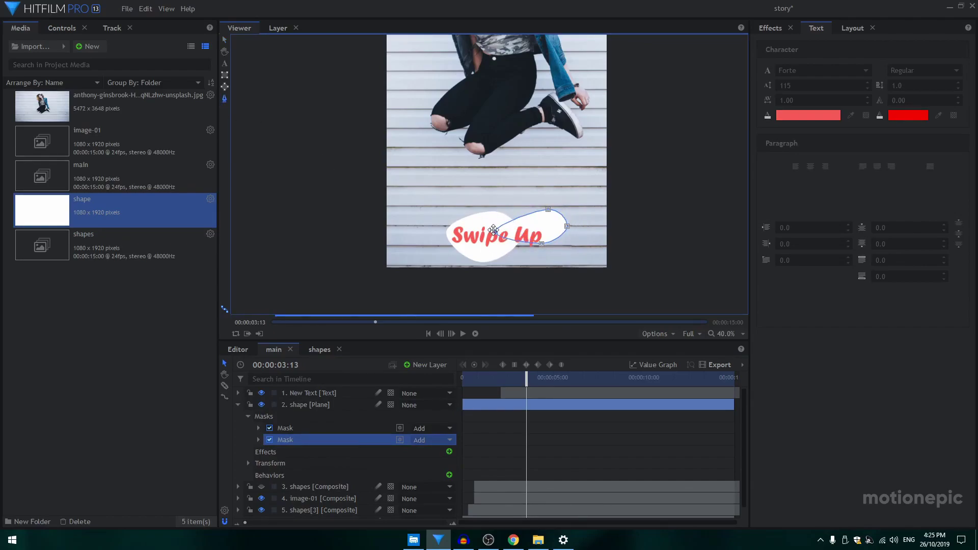
- Select the first mask and expand its Transform properties
left_click(278, 428)
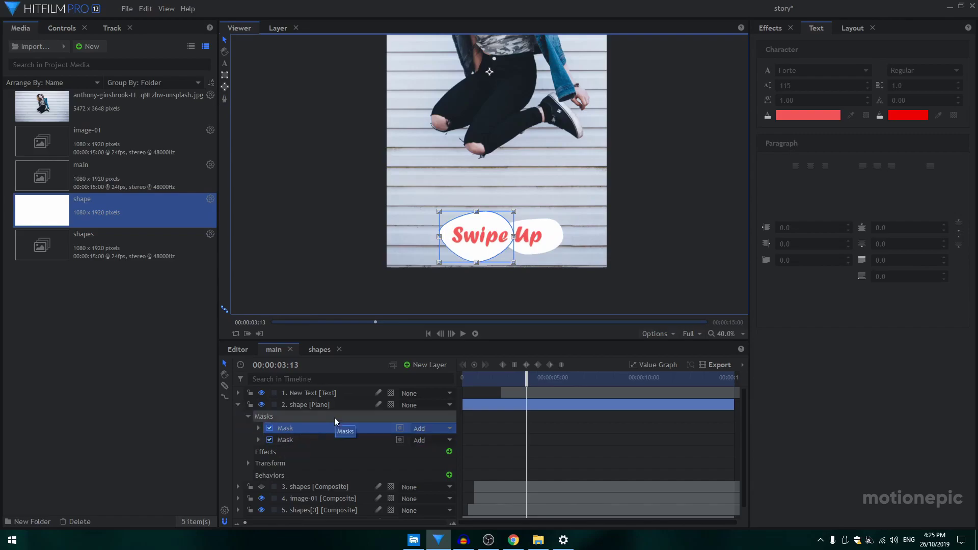
left_click(258, 429)
left_click(269, 451)
scroll(399, 447, "down", 2)
- Move the current time to about 3 seconds and start the shape layer there
scroll(449, 433, "up", 2)
left_click(515, 377)
left_click_drag(514, 375, 501, 376)
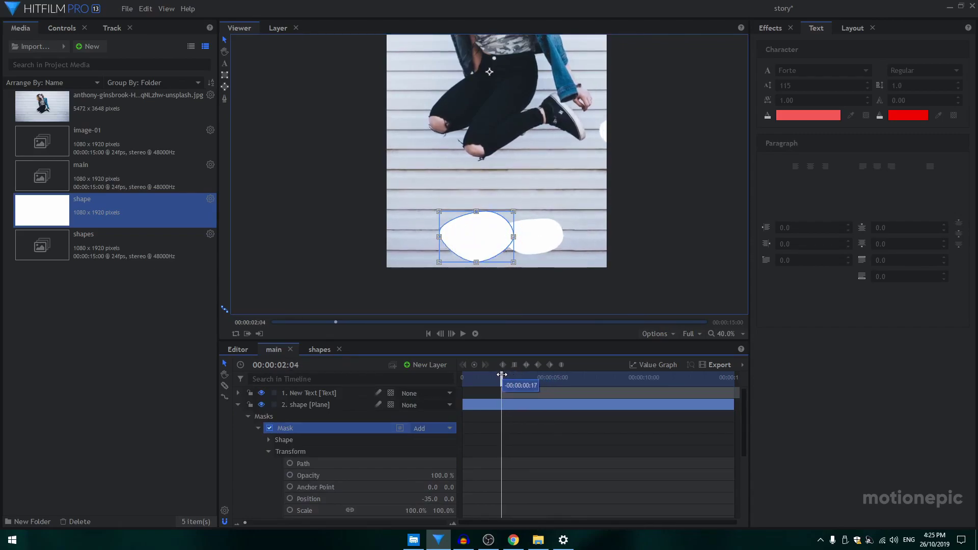
left_click_drag(478, 409, 530, 378)
- Keyframe the first blob's position so it slides in from -656, off the left edge
left_click(290, 499)
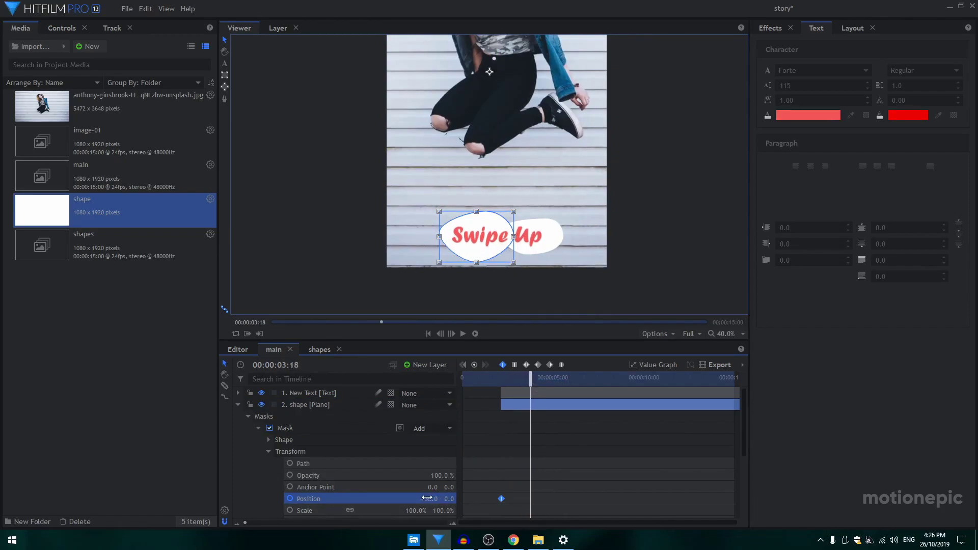
left_click(474, 365)
left_click(500, 499)
left_click_drag(488, 71, 362, 71)
scroll(515, 499, "down", 2)
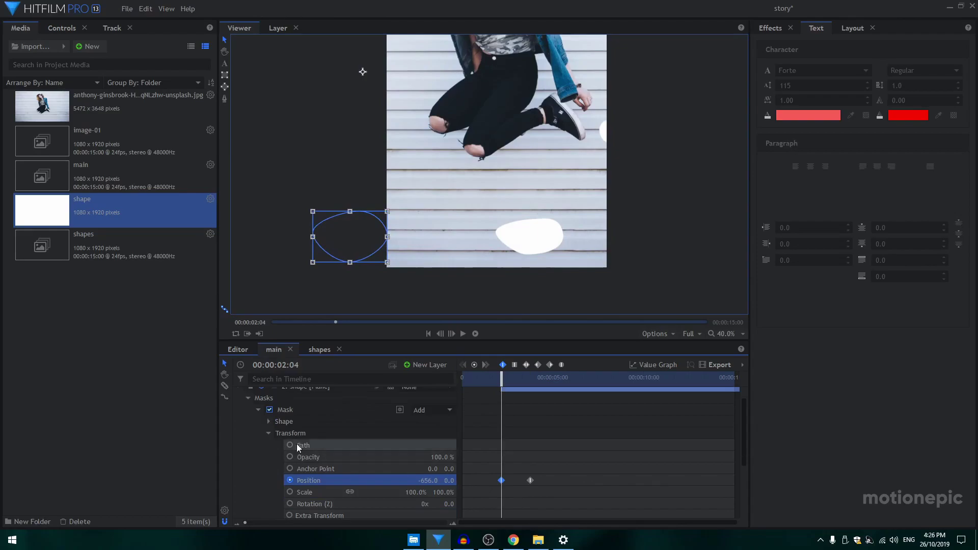
- Keyframe the second blob's position so it slides in from 832.2, off the right edge
left_click(258, 410)
left_click(258, 421)
scroll(279, 441, "down", 1)
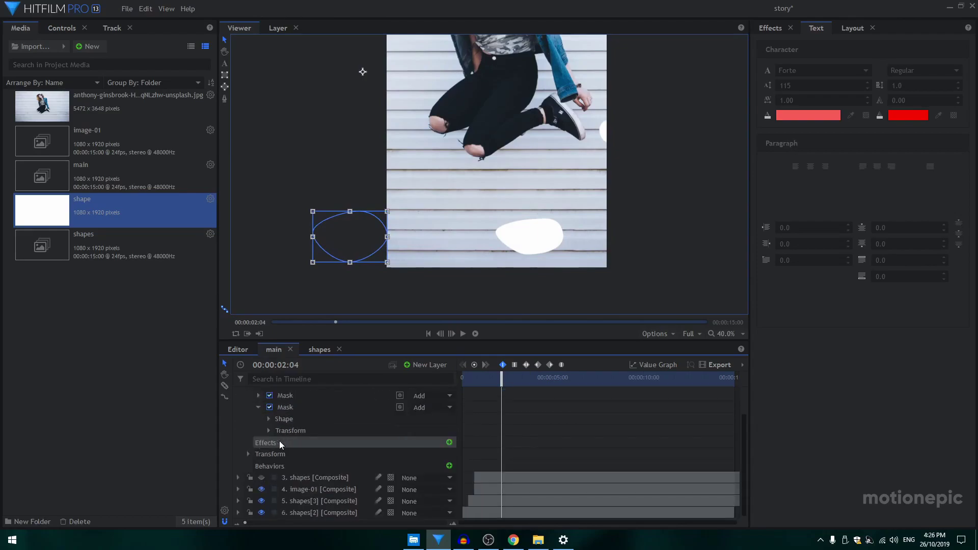
left_click(268, 430)
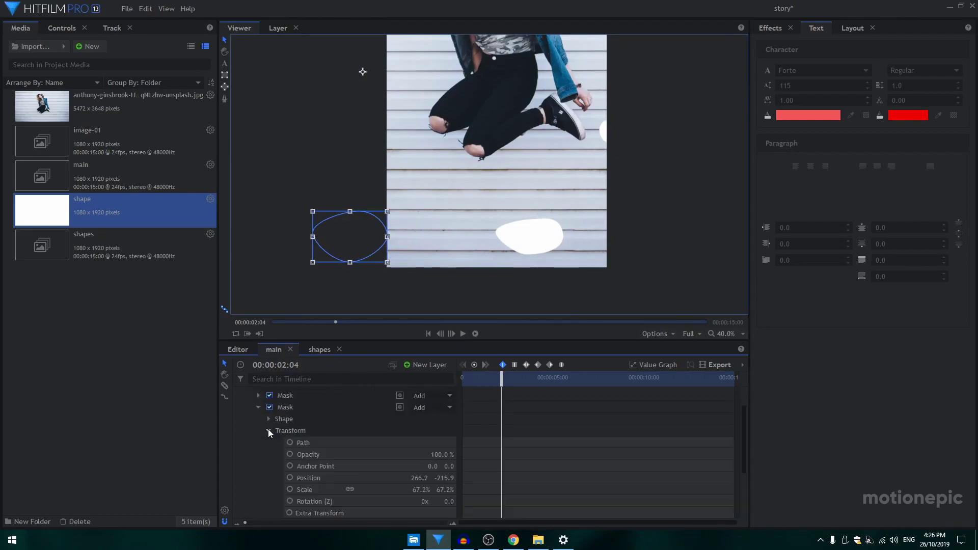
left_click(290, 477)
left_click_drag(415, 478, 666, 115)
left_click_drag(501, 381, 532, 395)
left_click_drag(419, 478, 540, 116)
- Ease the second blob's position keyframes, lengthening the ease into the final keyframe in Value Graph
left_click_drag(556, 459, 475, 485)
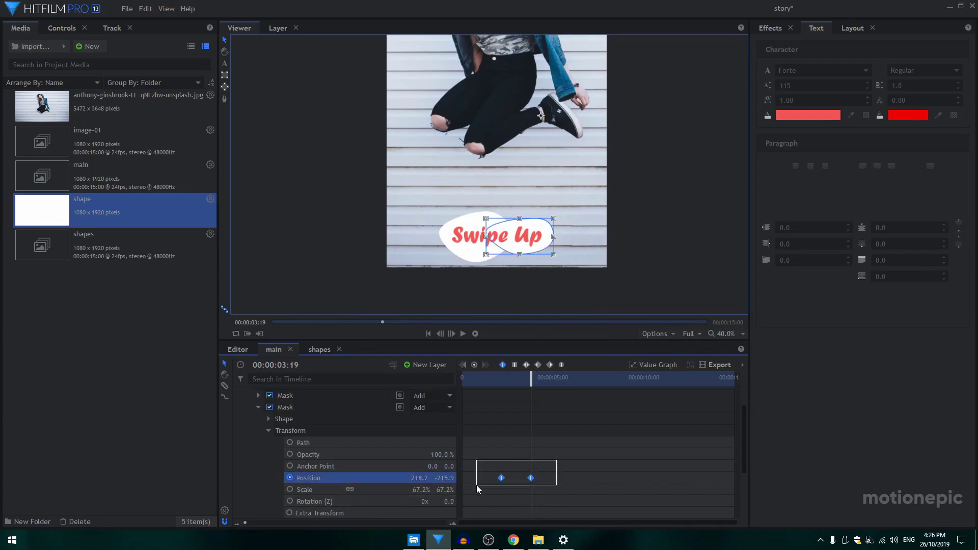
left_click(561, 365)
left_click(639, 364)
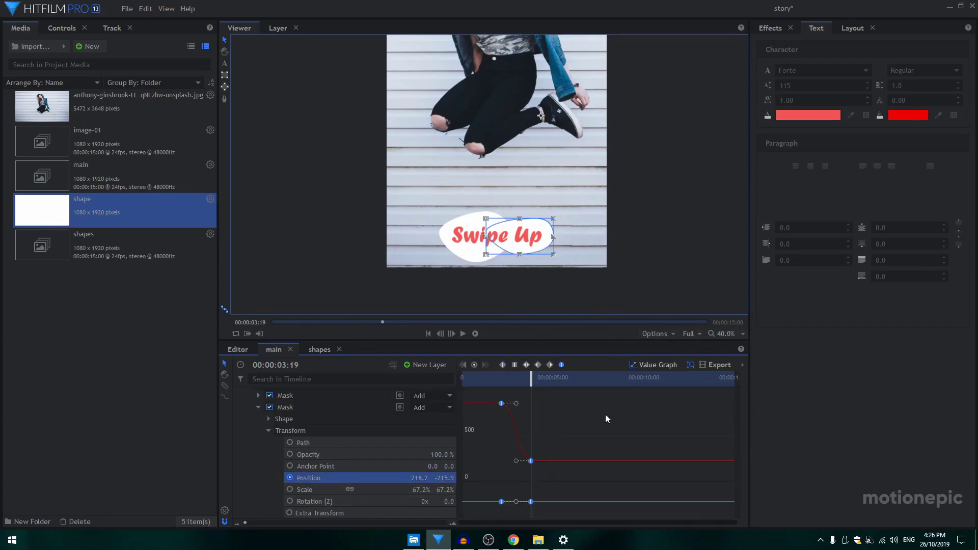
left_click_drag(518, 463, 437, 458)
left_click(657, 364)
- Apply the same smooth ease to the first blob's two position keyframes
scroll(285, 416, "up", 2)
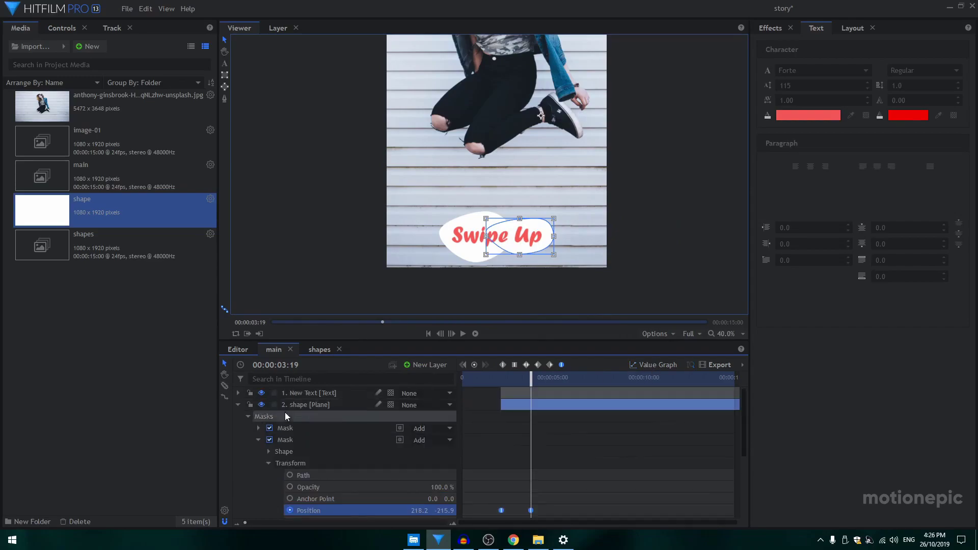
left_click(258, 427)
left_click_drag(552, 484, 512, 487)
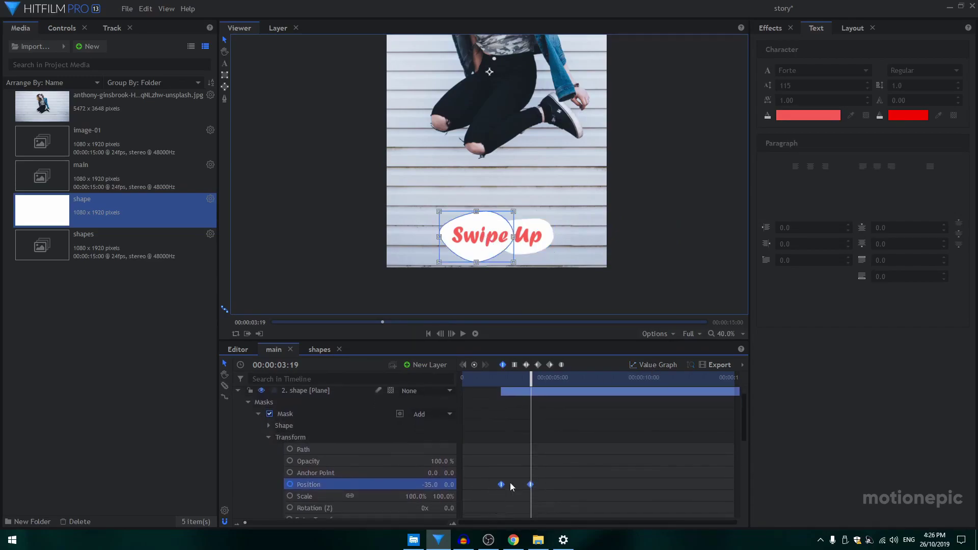
left_click(561, 365)
left_click(654, 365)
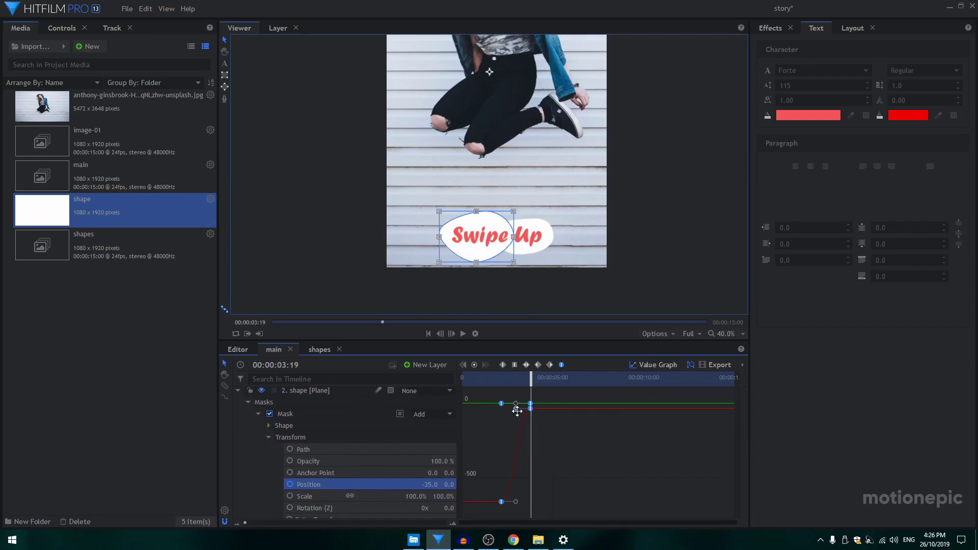
- Play back the blob slide-in from about 1 second, then collapse the shape layer
left_click(486, 377)
key("space")
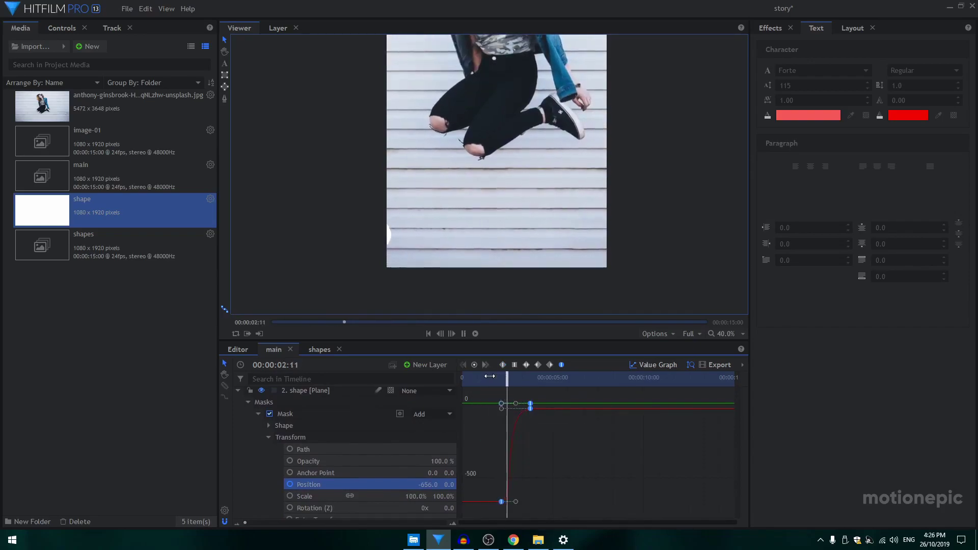
key("space")
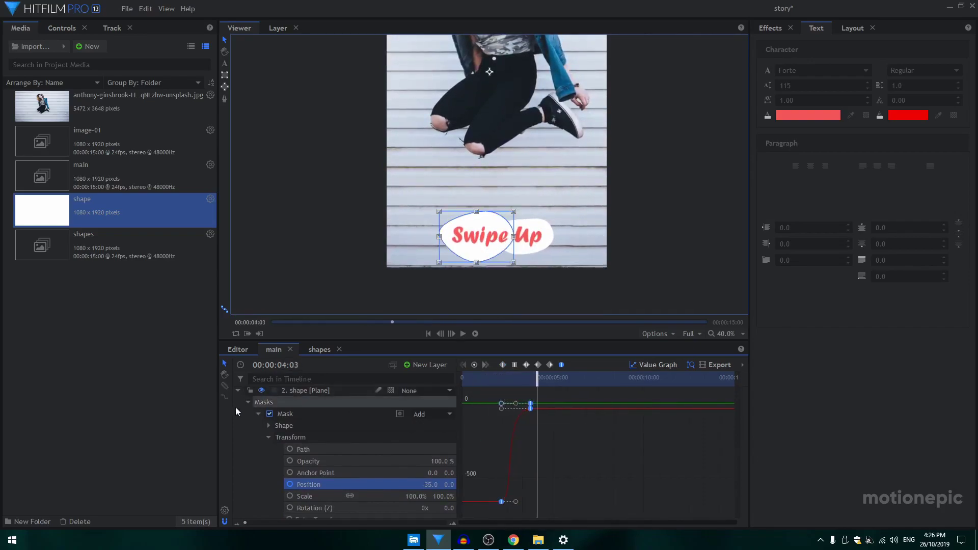
left_click(238, 391)
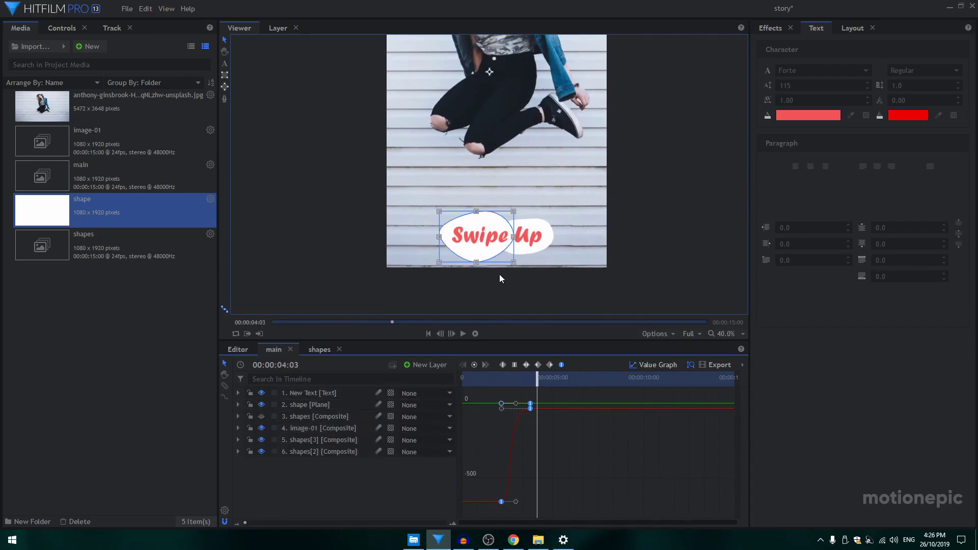
- Apply Matte Cleaner to the blob shape layer with Smooth 125 px and Choke 20 px
left_click(772, 28)
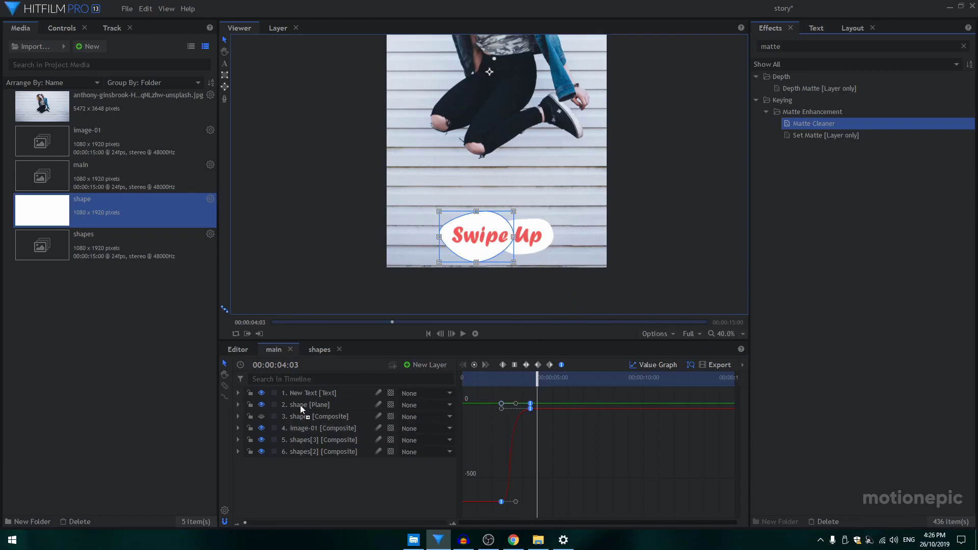
left_click_drag(301, 405, 301, 405)
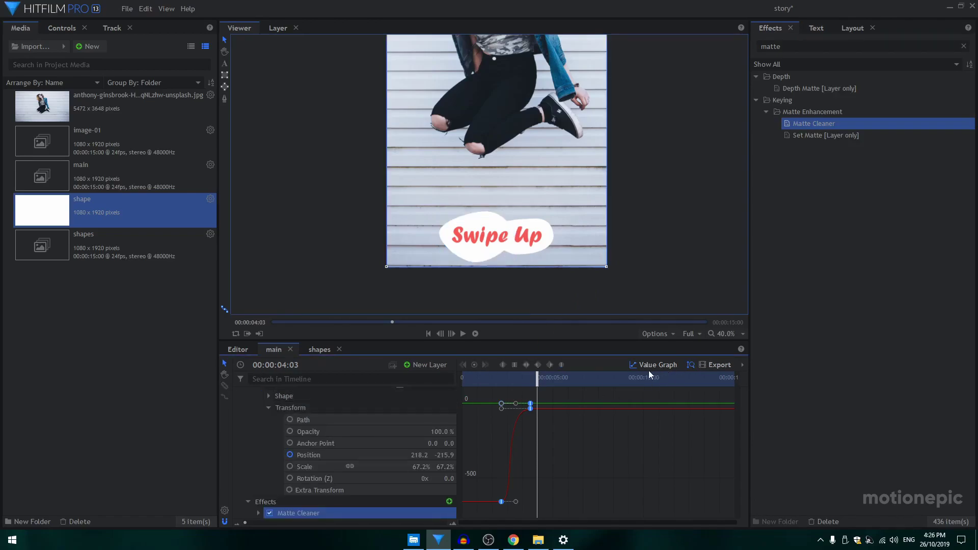
left_click(65, 29)
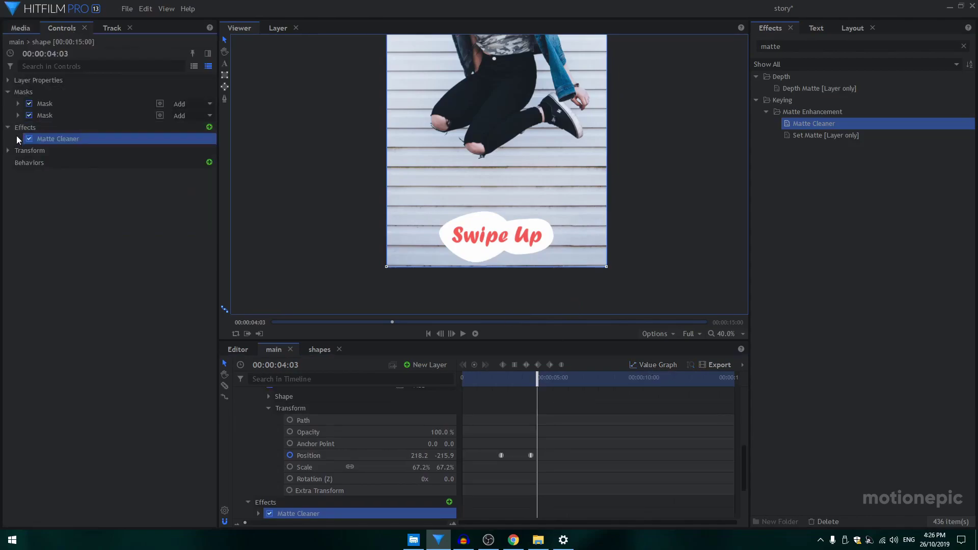
left_click(17, 139)
left_click_drag(189, 160, 198, 160)
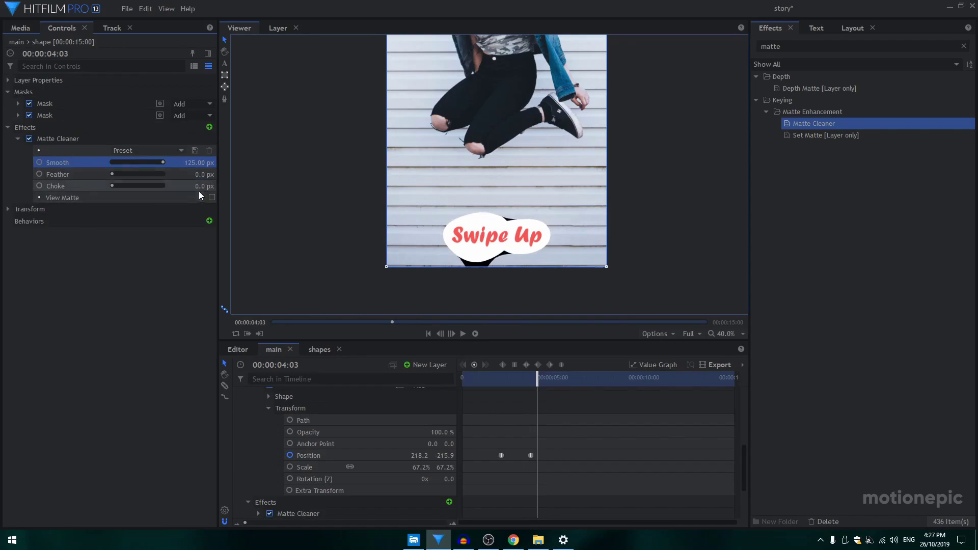
left_click_drag(202, 186, 209, 186)
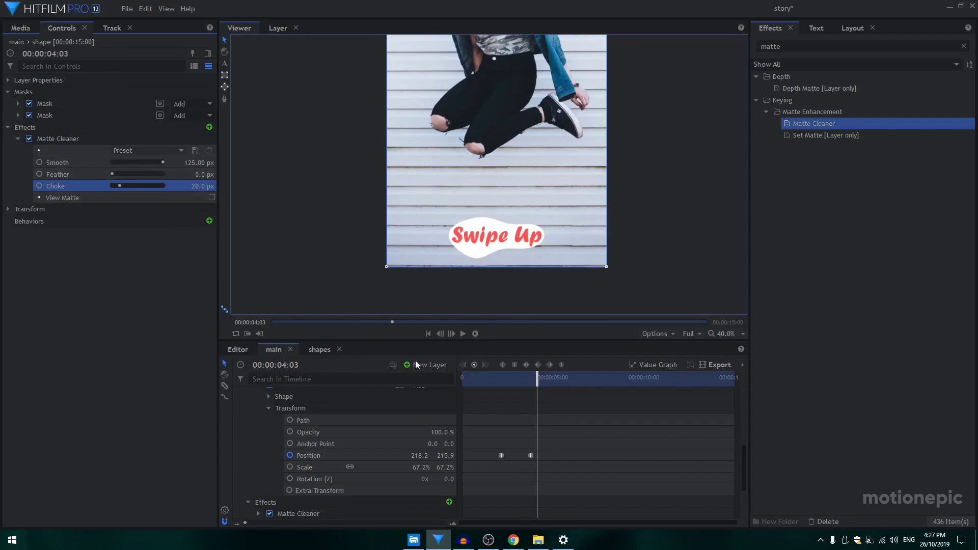
left_click_drag(493, 377, 524, 392)
key("Home")
key("space")
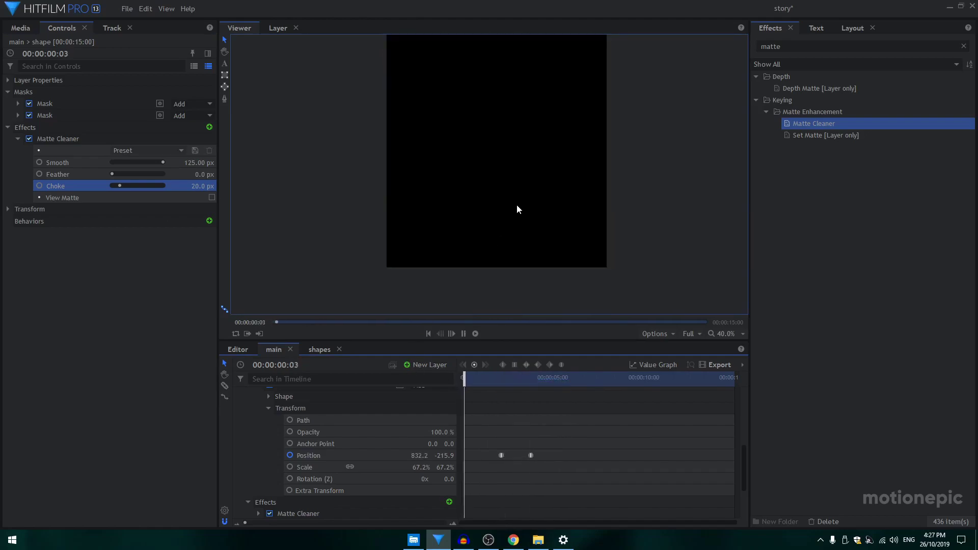
key("space")
scroll(527, 181, "down", 1)
left_click_drag(635, 137, 612, 196)
key("Home")
key("space")
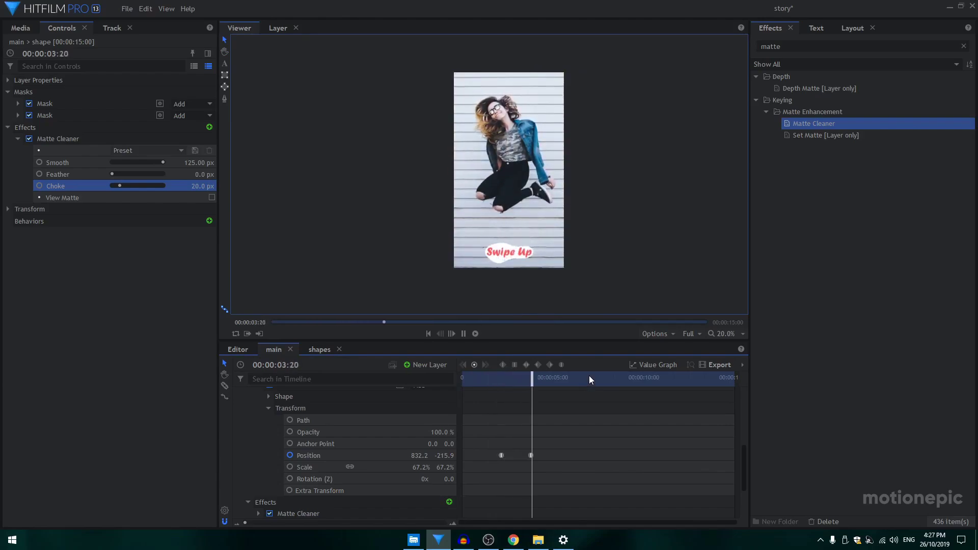
left_click(463, 265)
left_click_drag(495, 378, 561, 393)
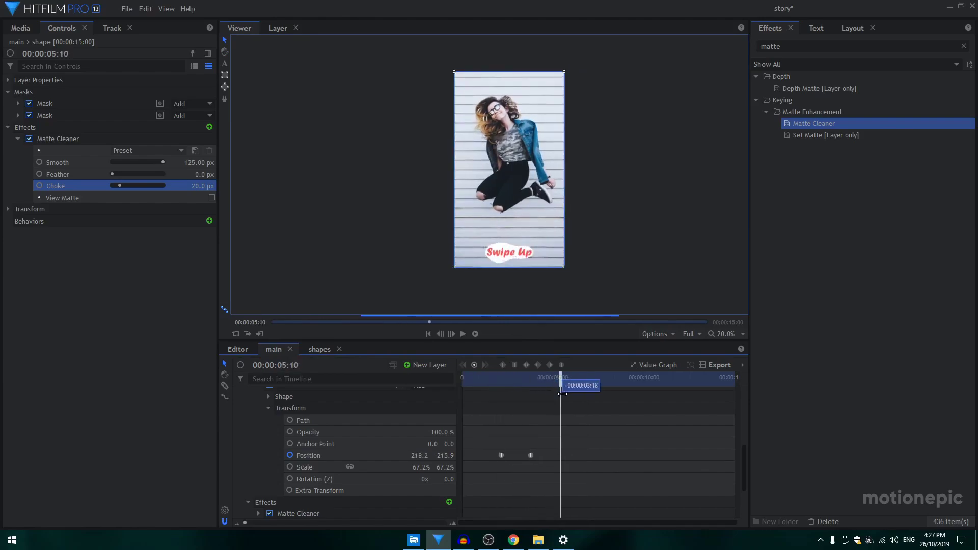
scroll(258, 413, "up", 5)
left_click(237, 407)
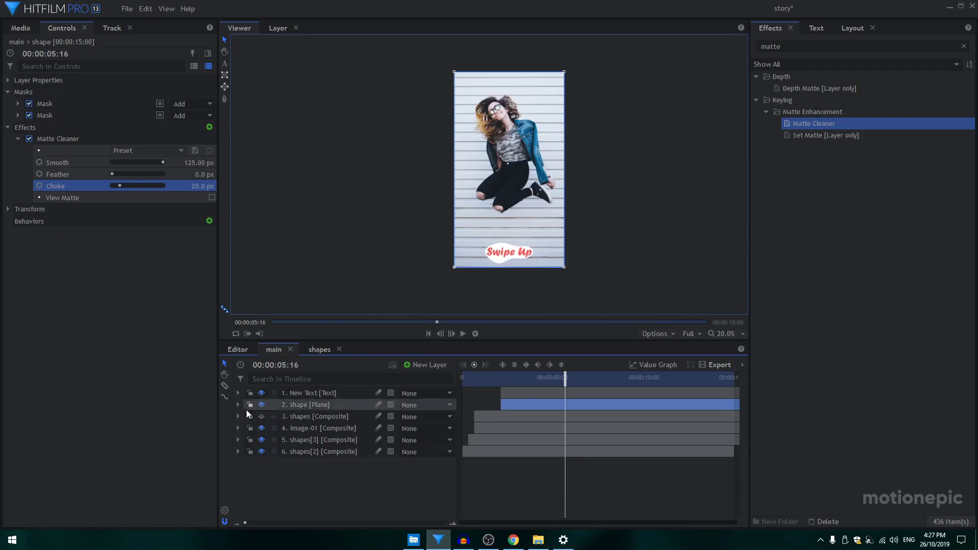
key("space")
key("space")
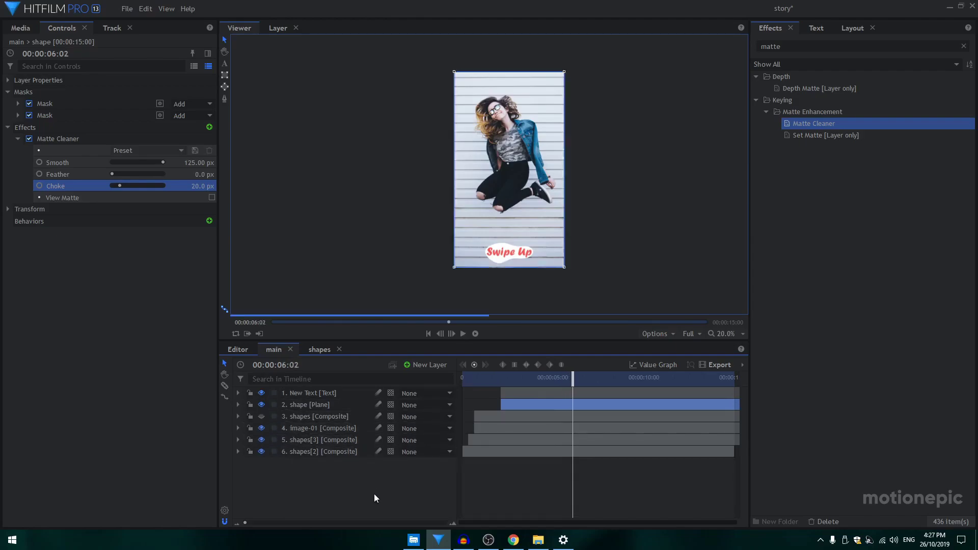
key("space")
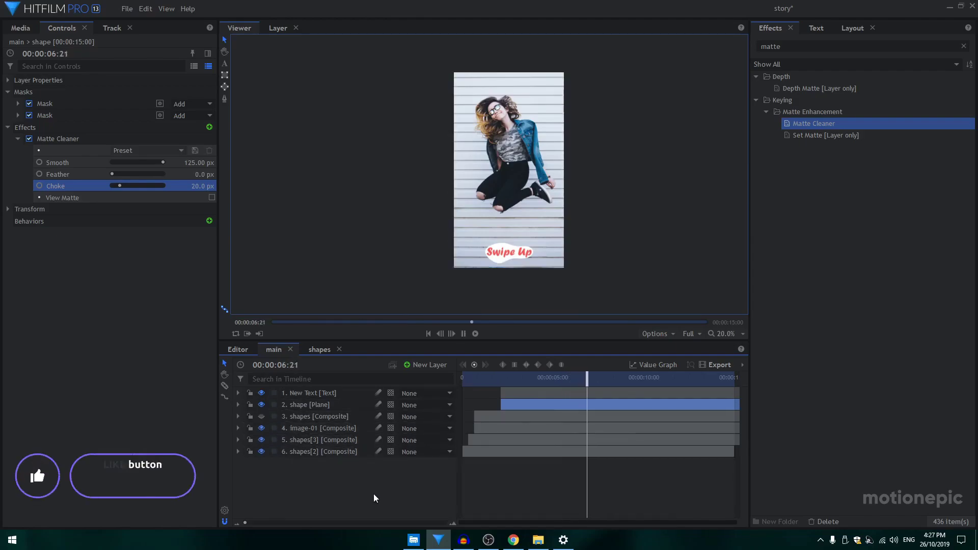
key("space")
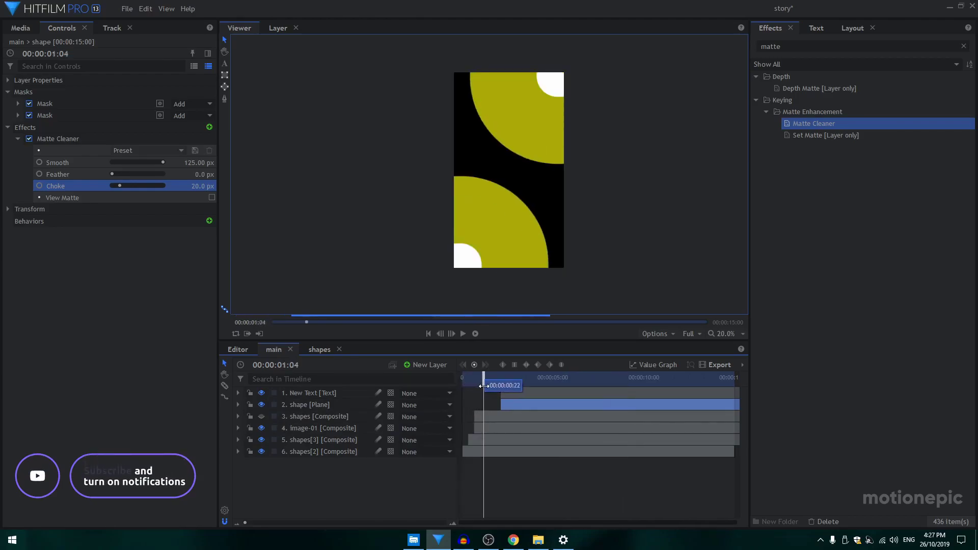